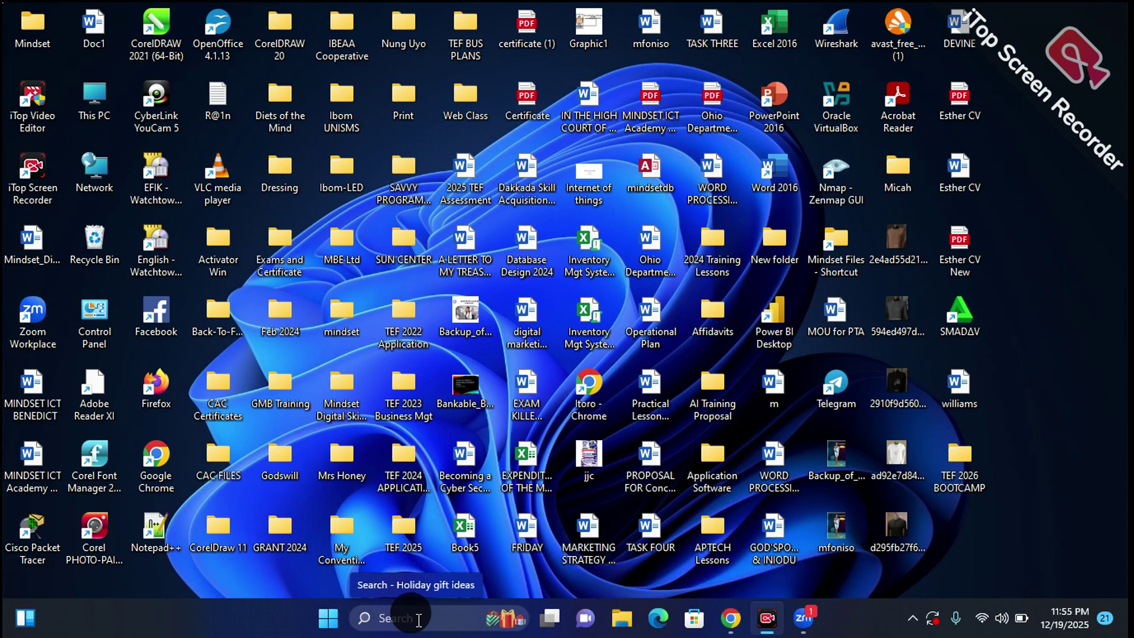
Launch Excel from its pinned tile in the Start menu
click(332, 618)
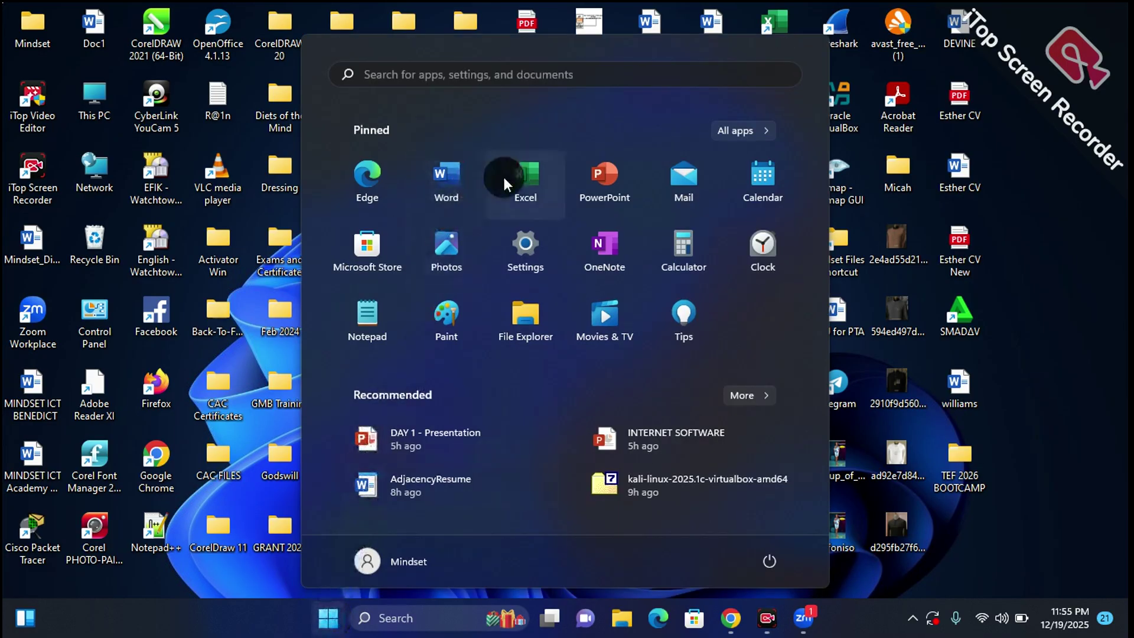
click(543, 178)
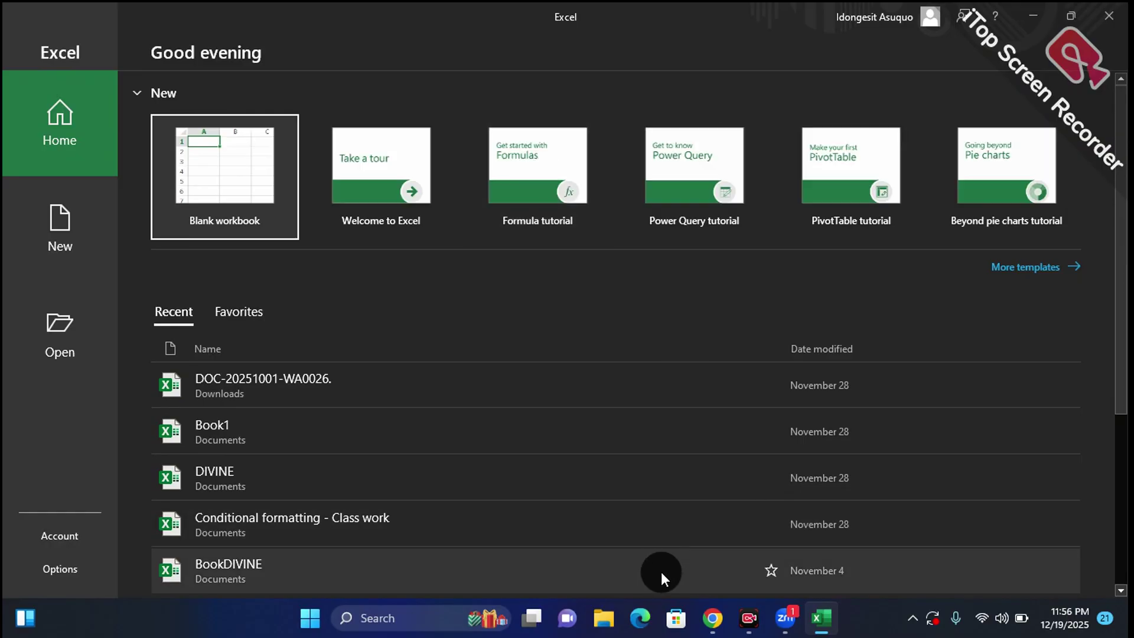
Glance at Excel's recent workbooks list from the taskbar, then create a blank workbook
mouse_move(823, 617)
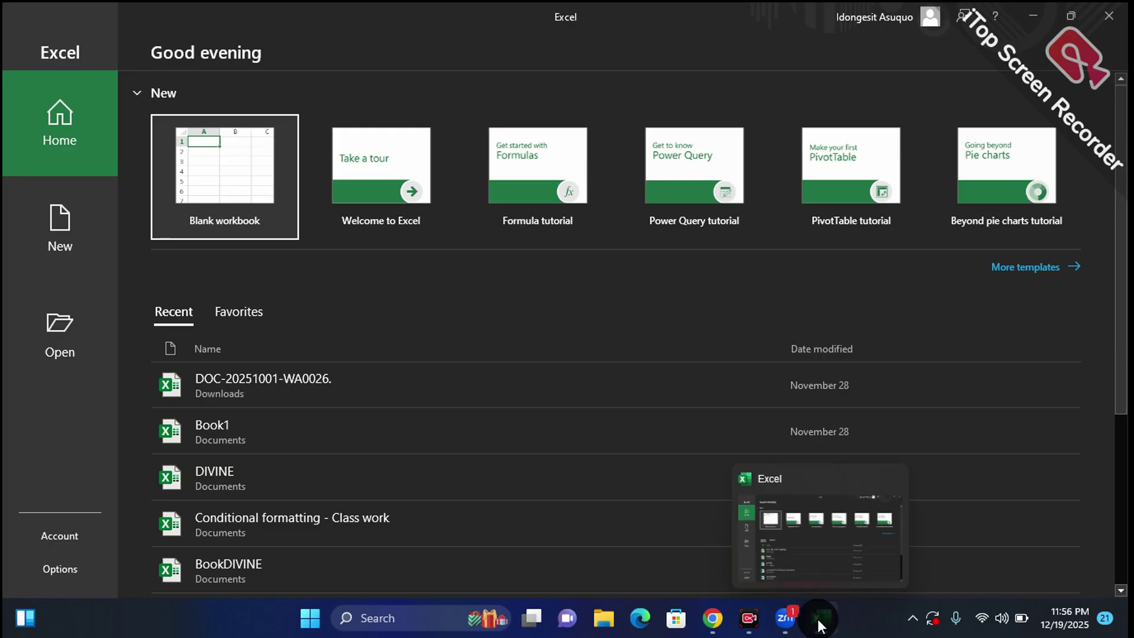
click(818, 619)
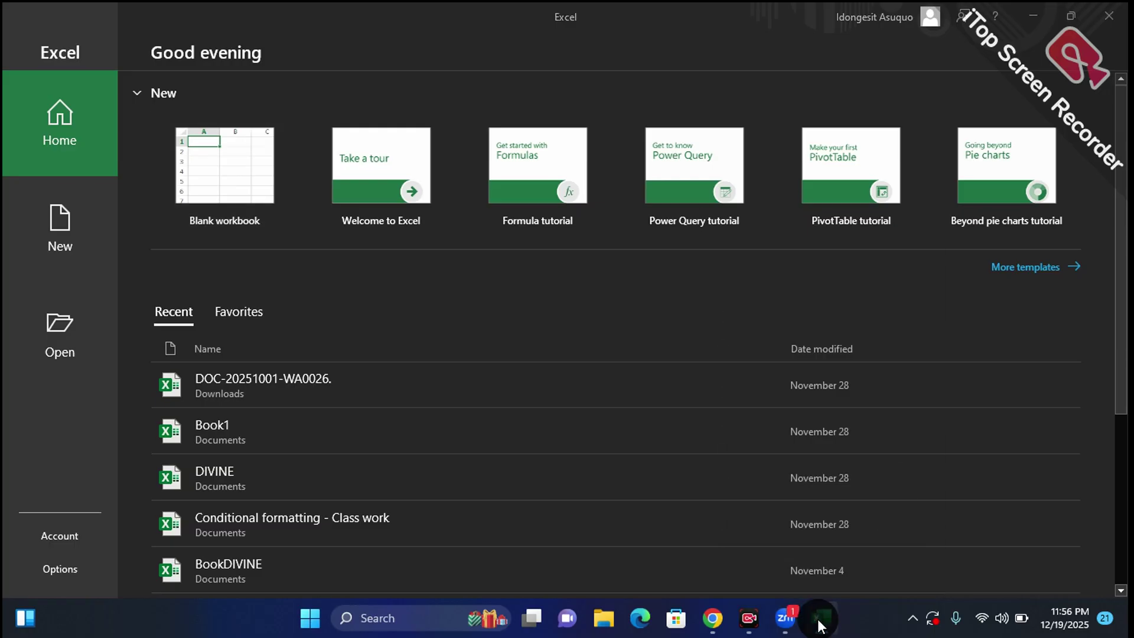
right_click(818, 625)
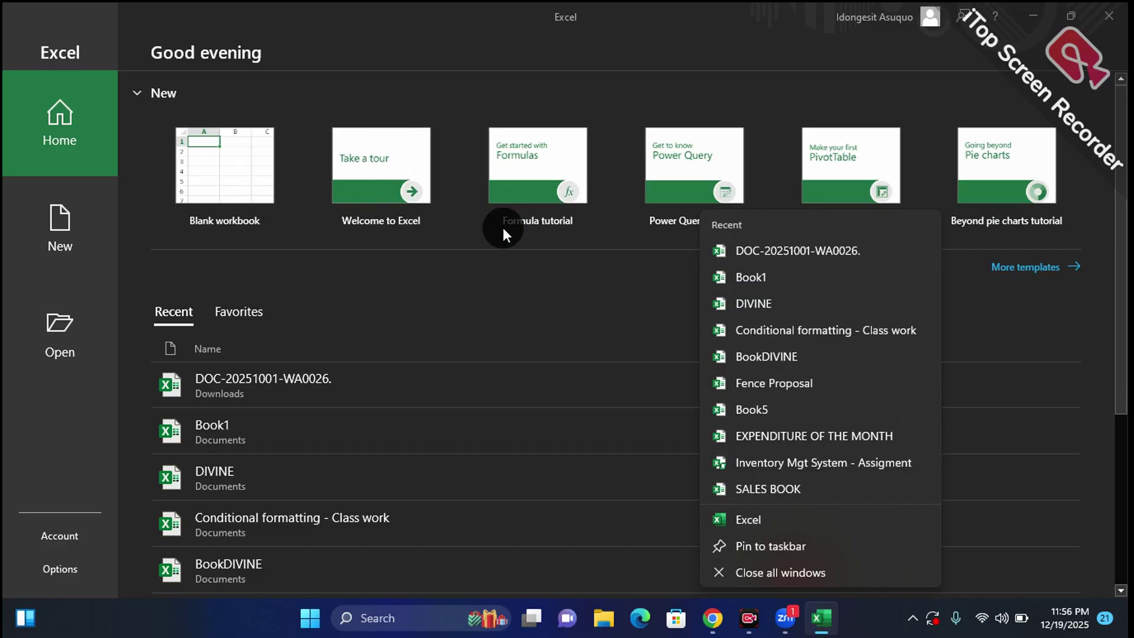
click(502, 246)
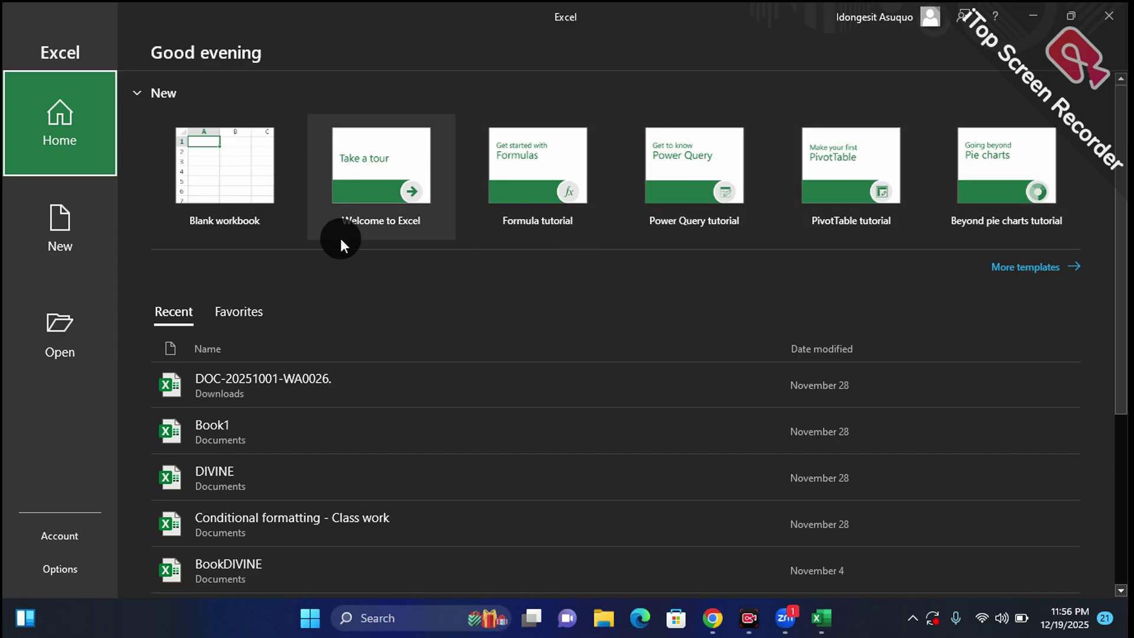
click(210, 163)
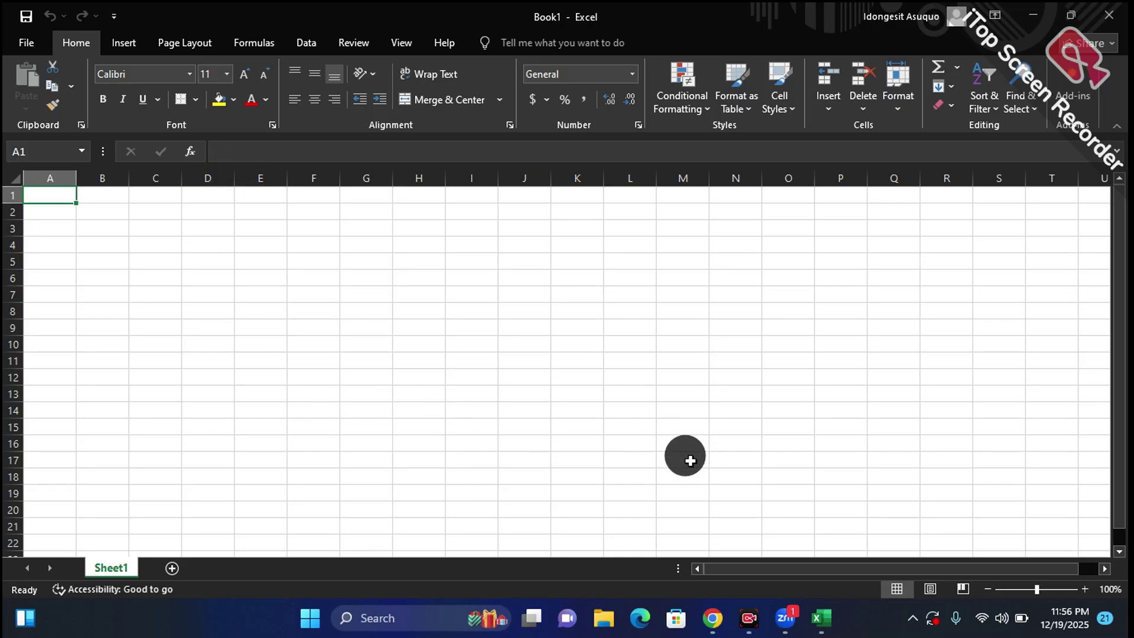
Return to the empty Book1 workbook from the taskbar
click(750, 619)
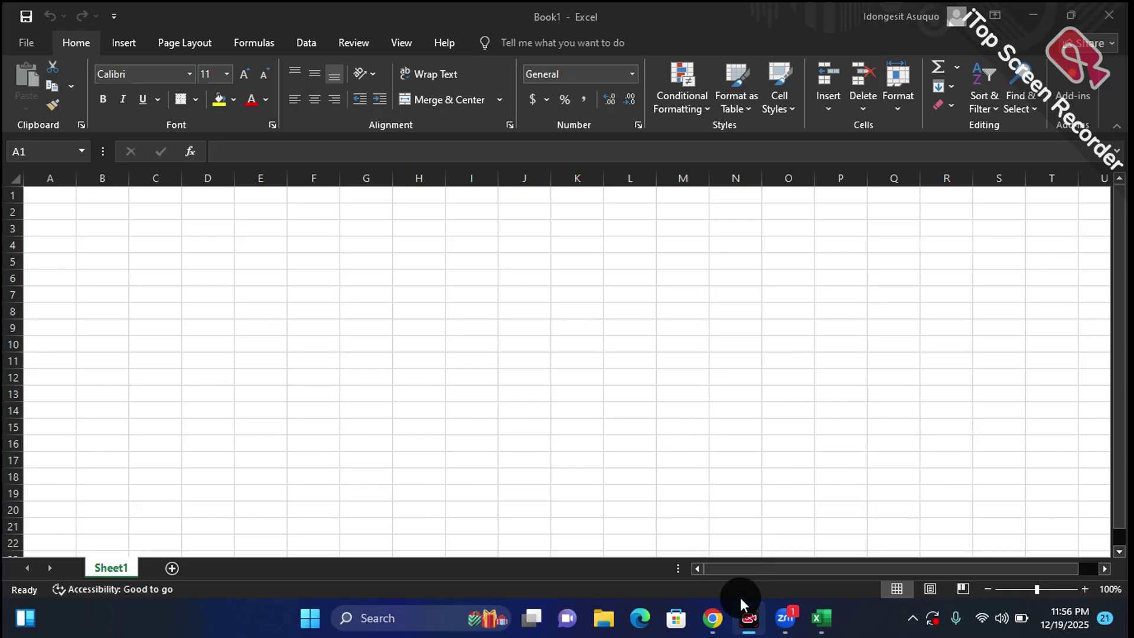
mouse_move(765, 602)
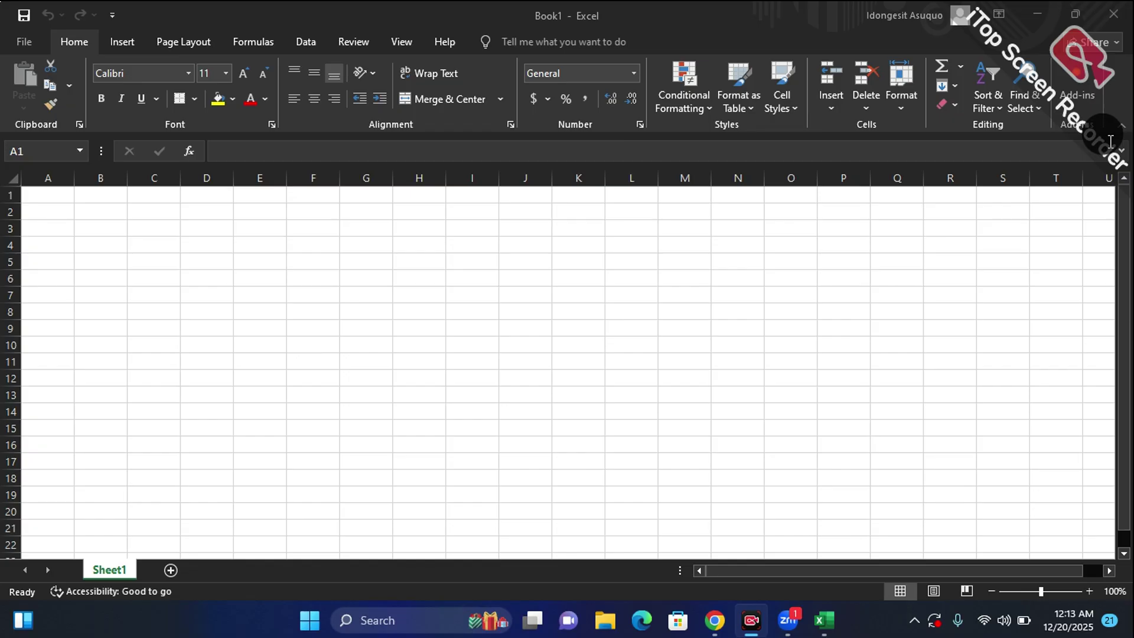
click(121, 40)
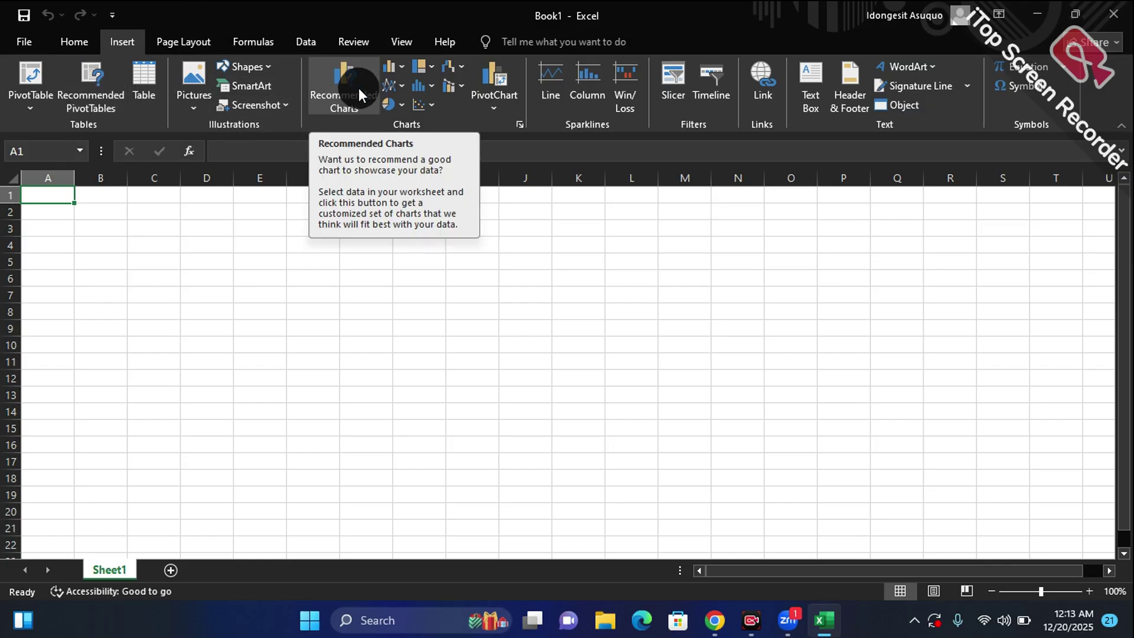
click(66, 39)
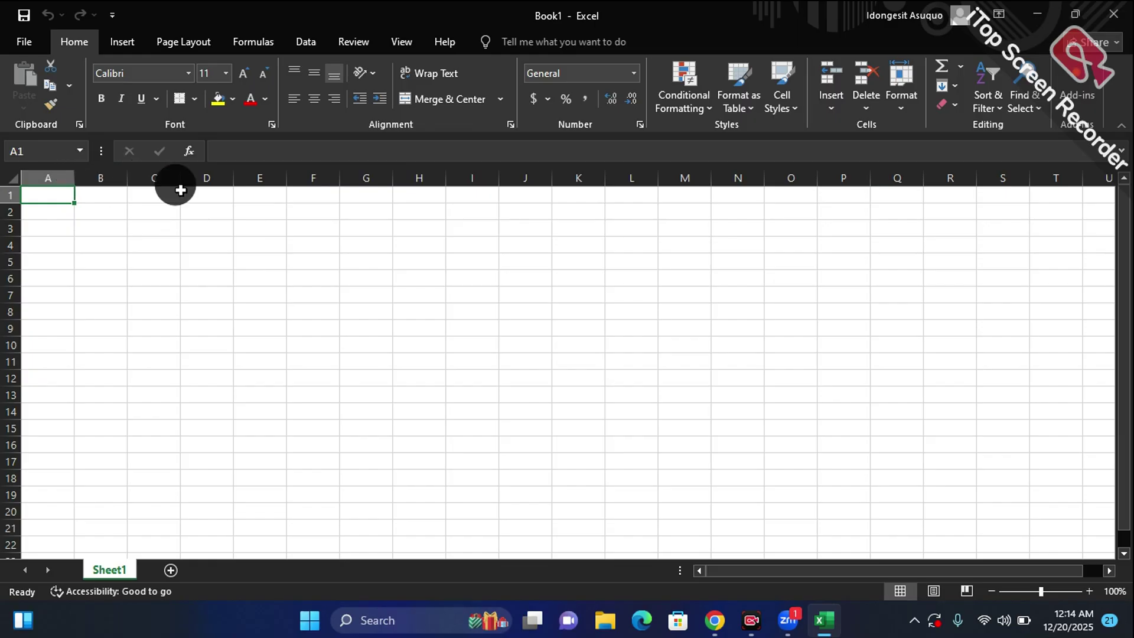
click(44, 173)
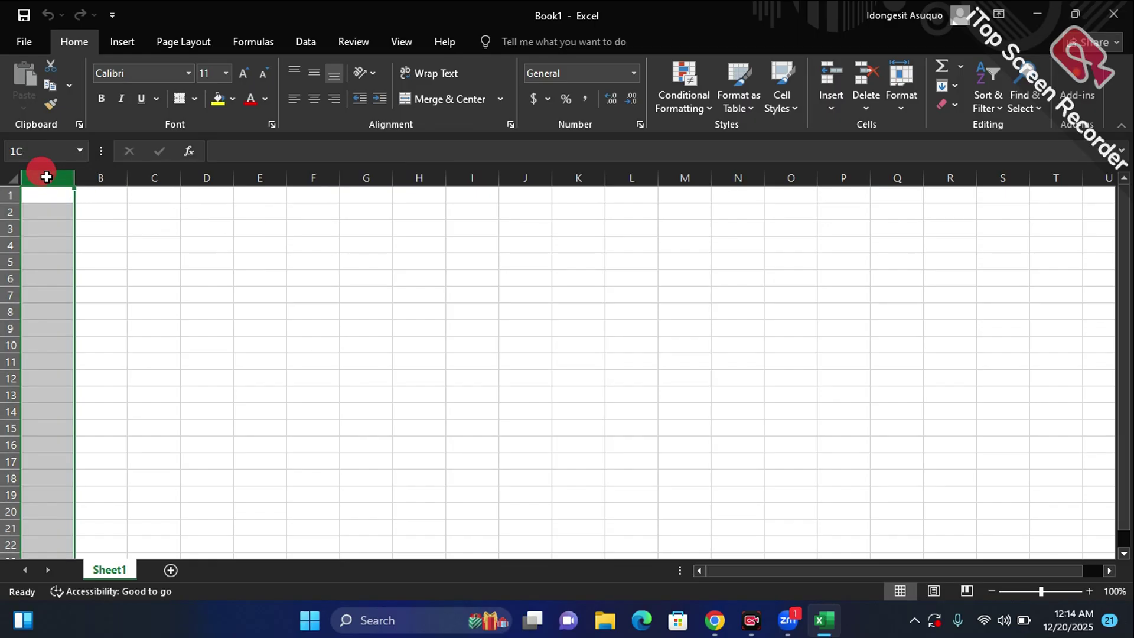
click(104, 174)
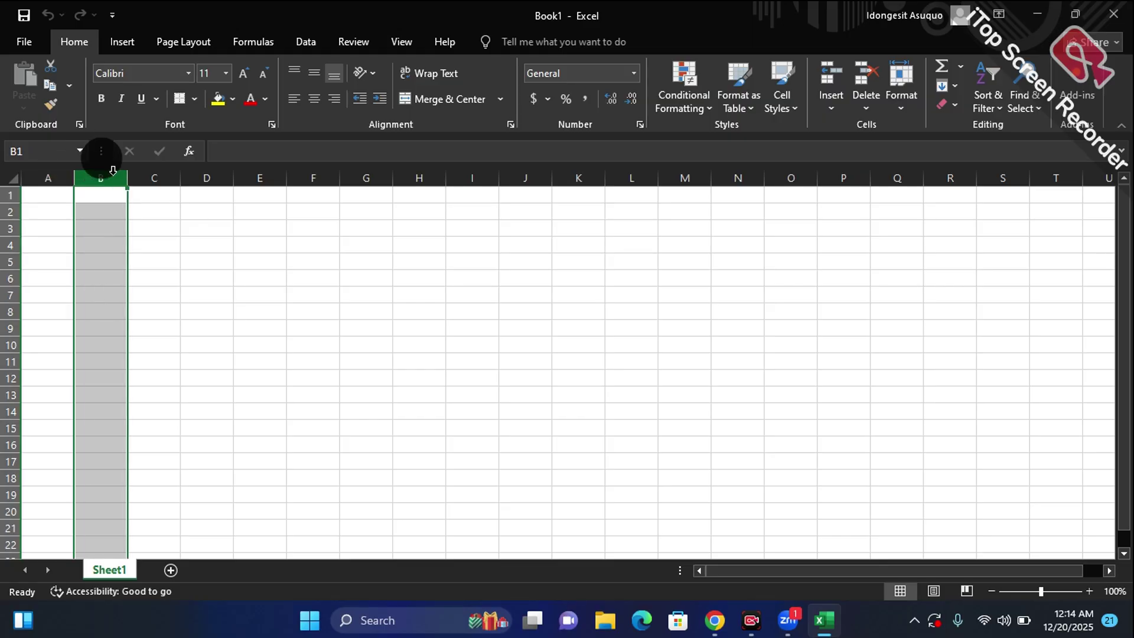
click(163, 172)
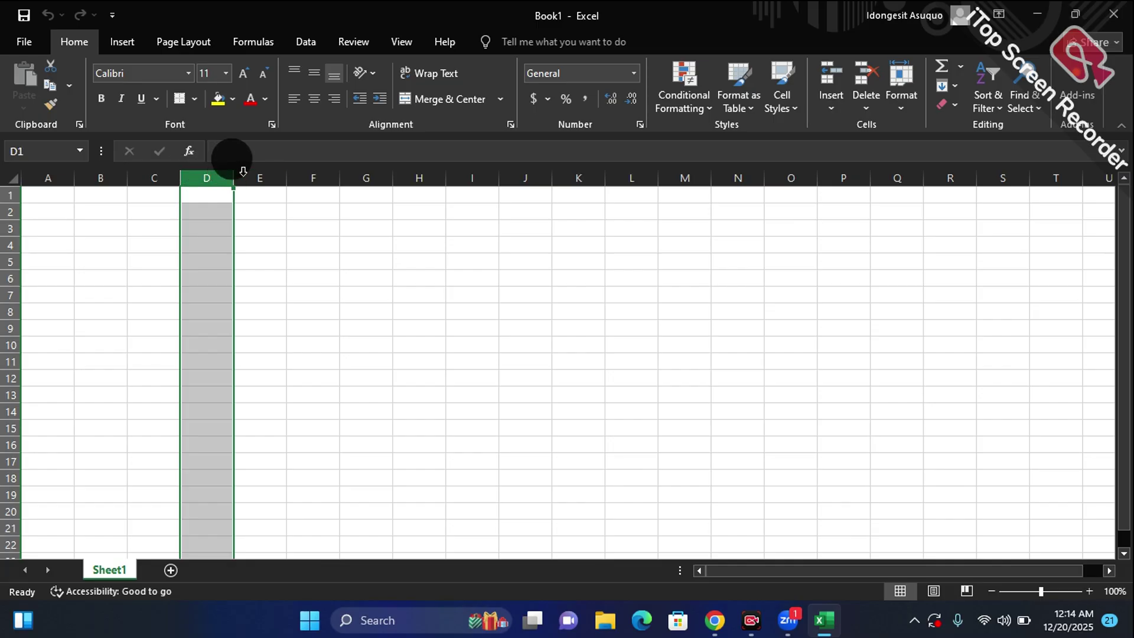
click(263, 177)
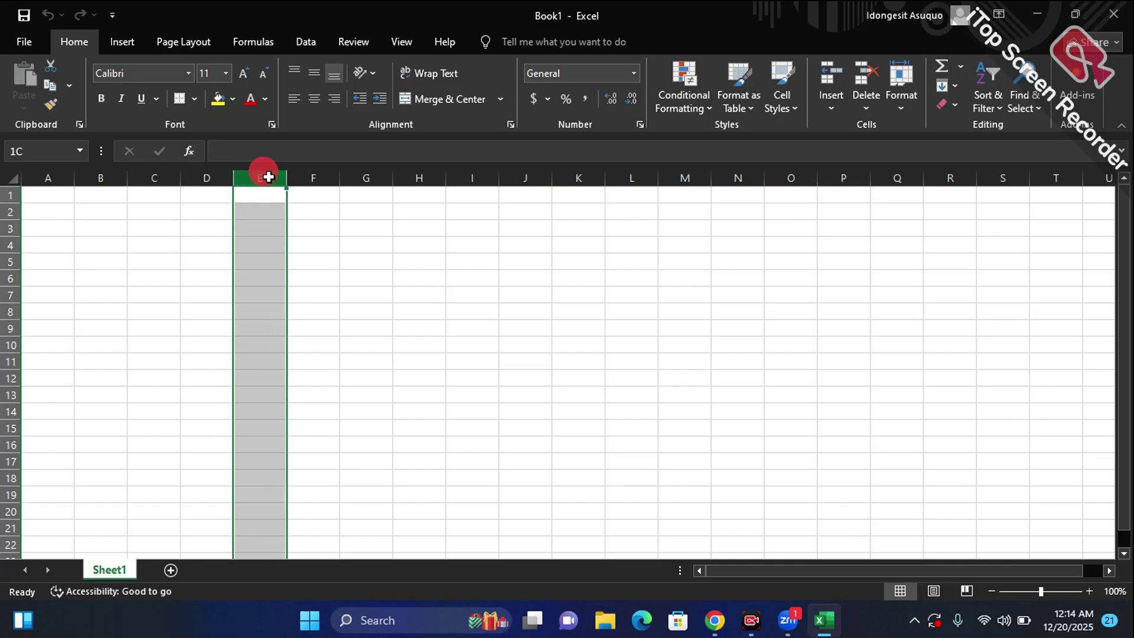
click(308, 176)
click(372, 177)
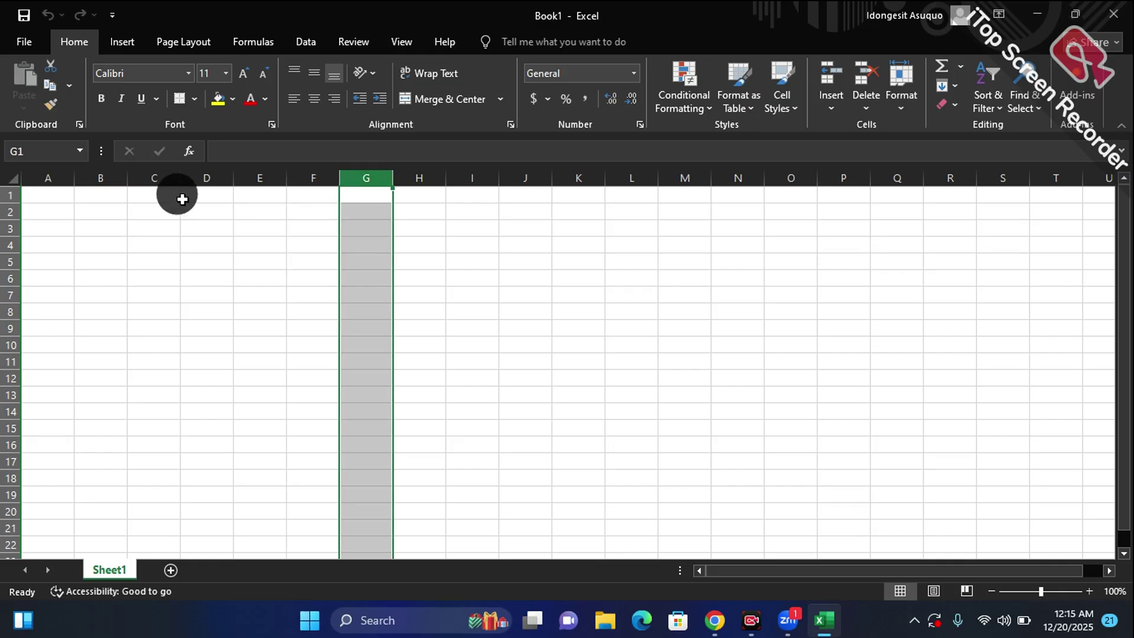
click(6, 197)
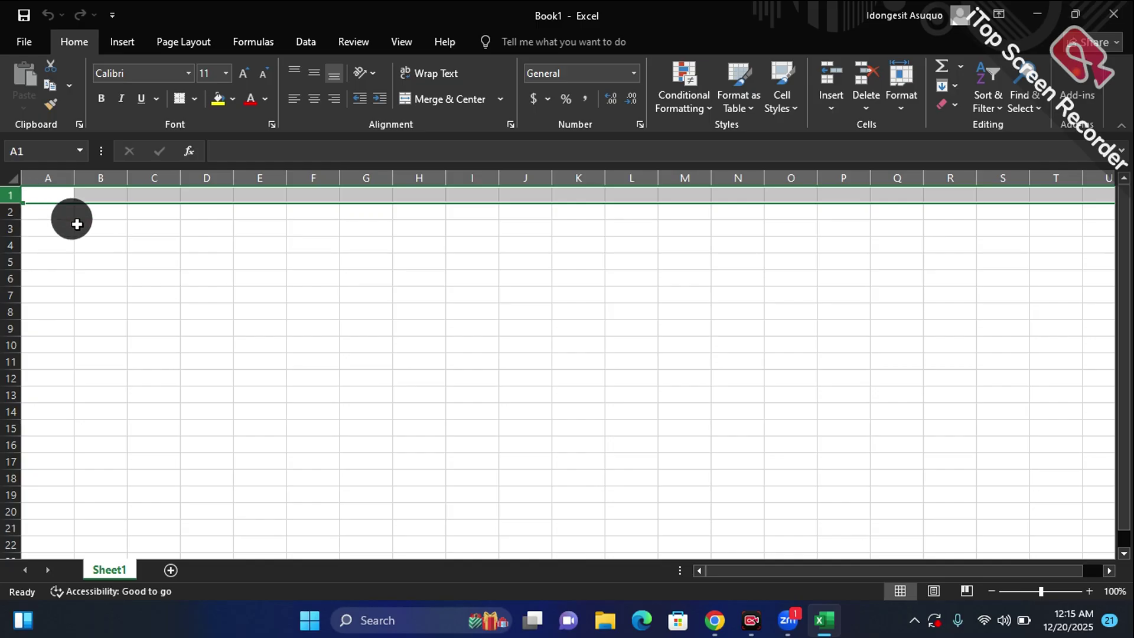
click(243, 232)
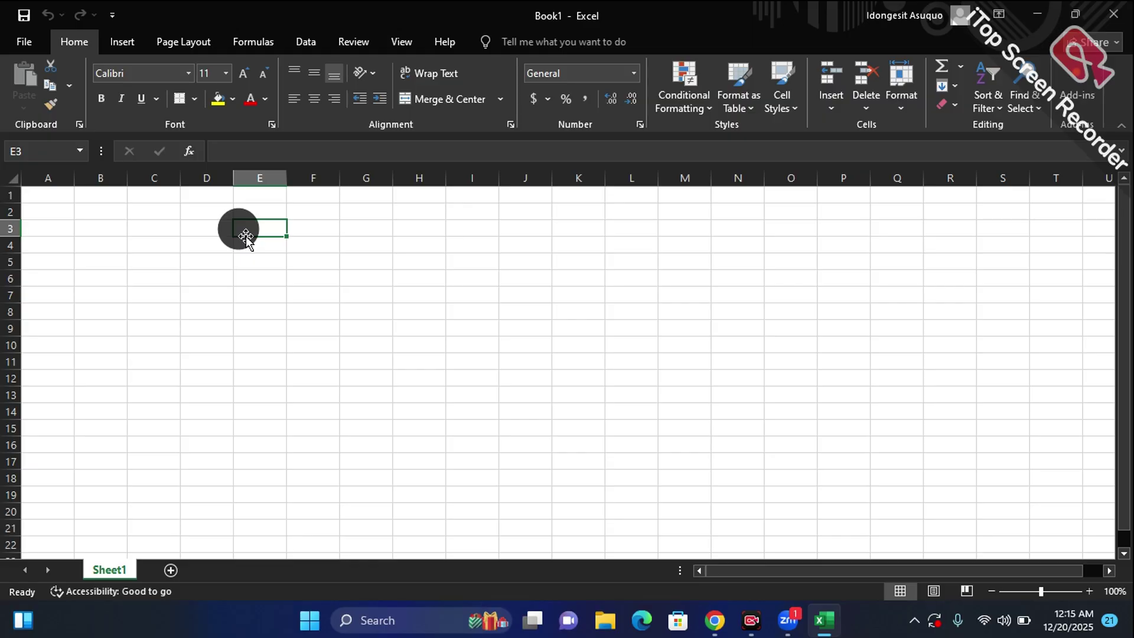
click(51, 206)
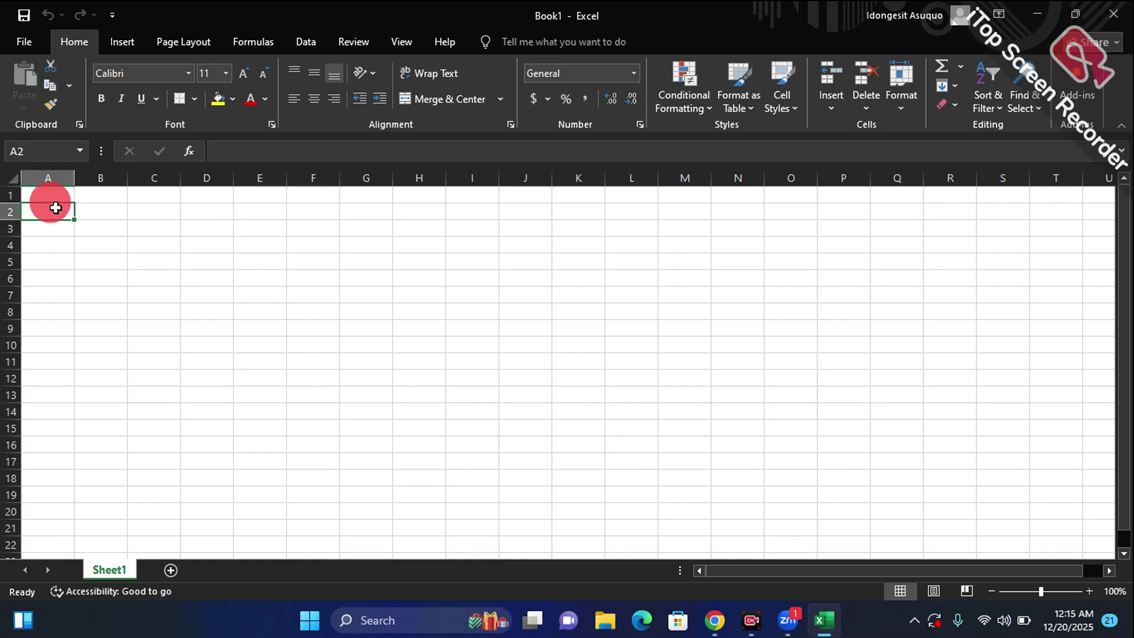
drag(148, 237, 291, 256)
click(295, 260)
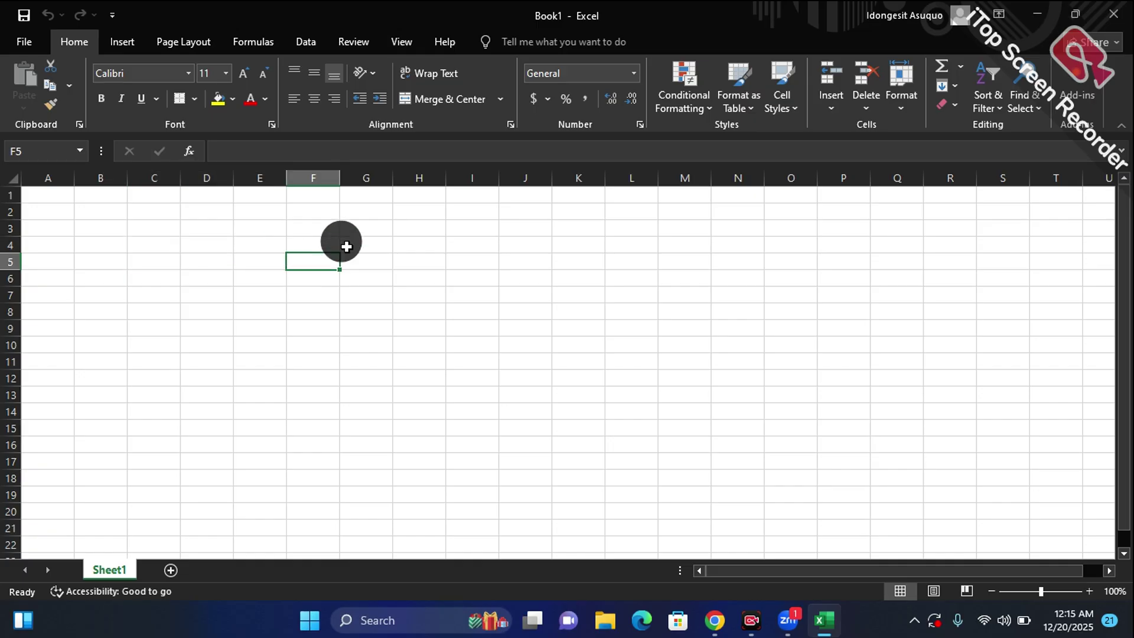
click(395, 243)
click(205, 229)
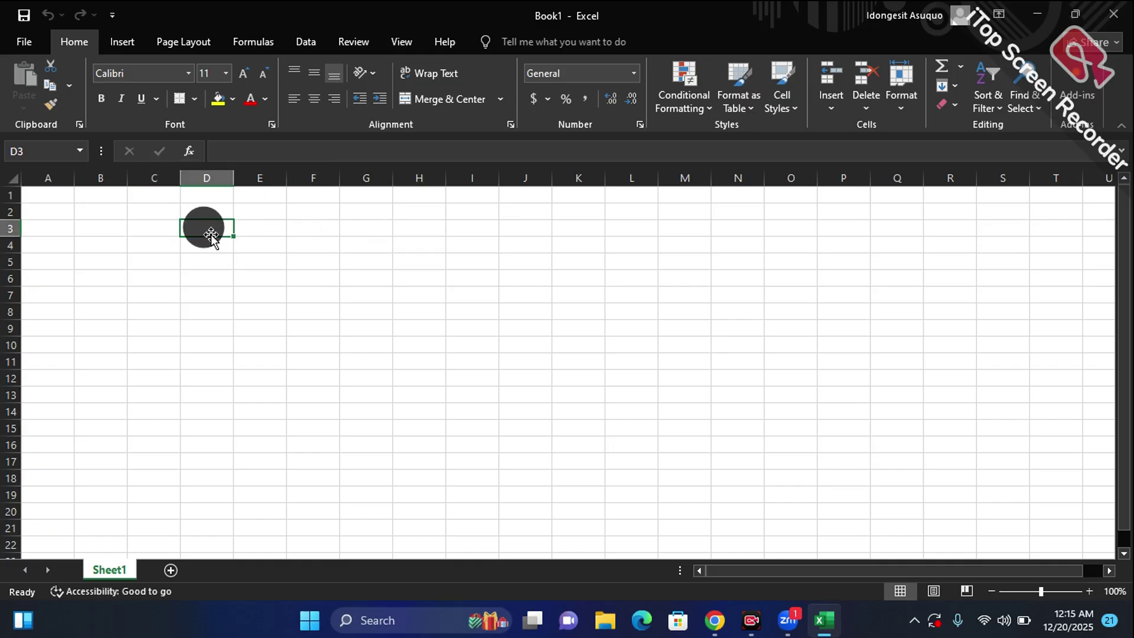
click(208, 274)
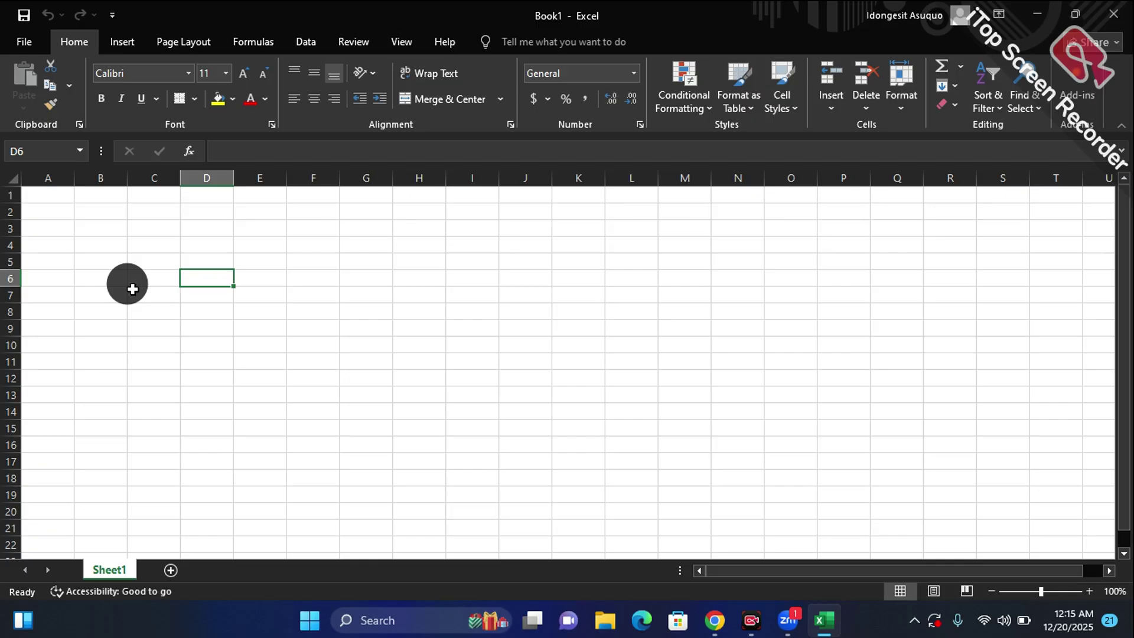
click(63, 177)
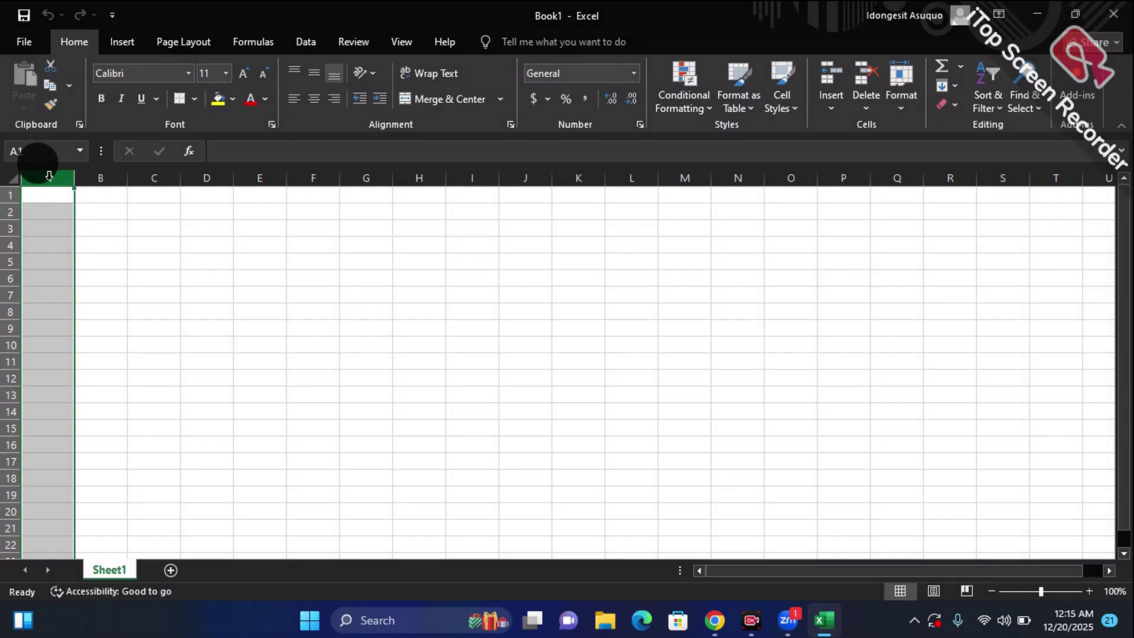
click(112, 199)
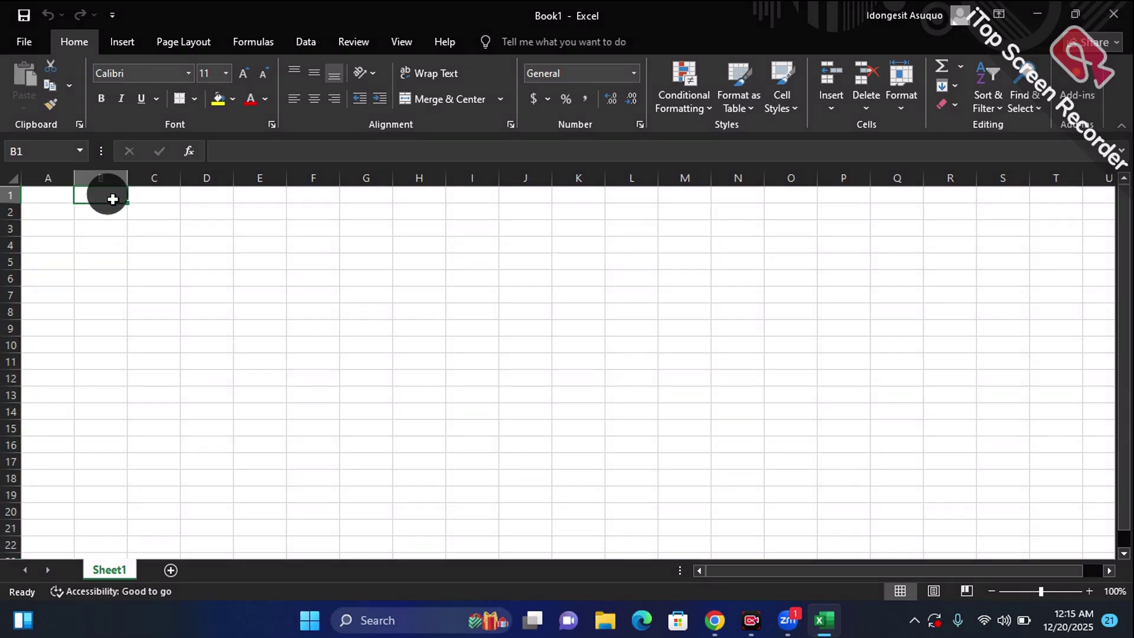
click(158, 196)
click(235, 195)
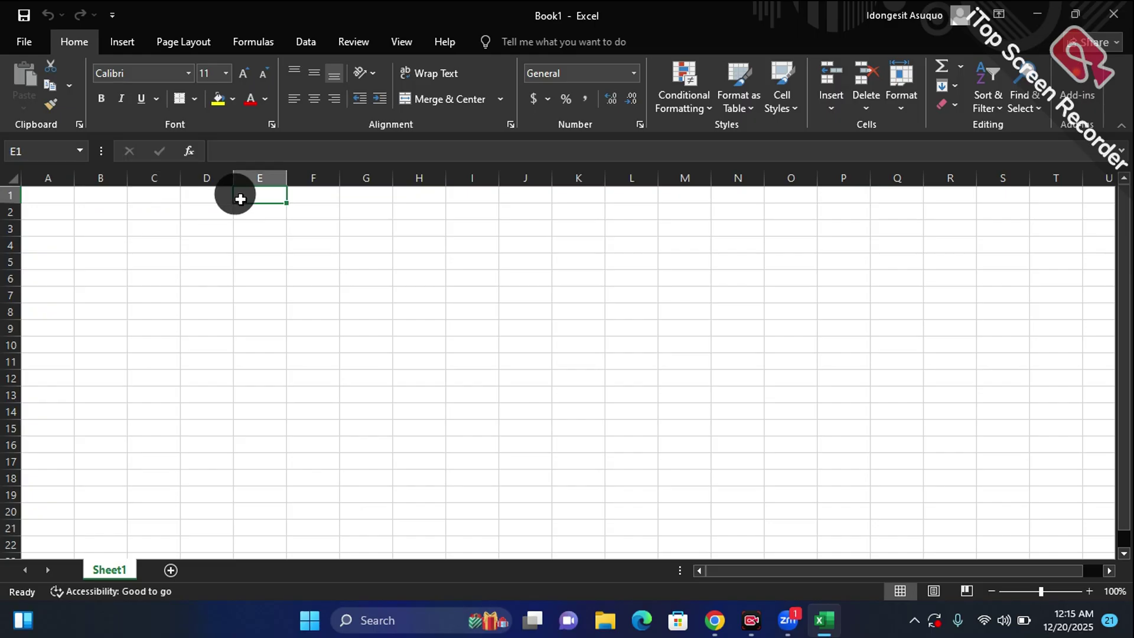
click(204, 232)
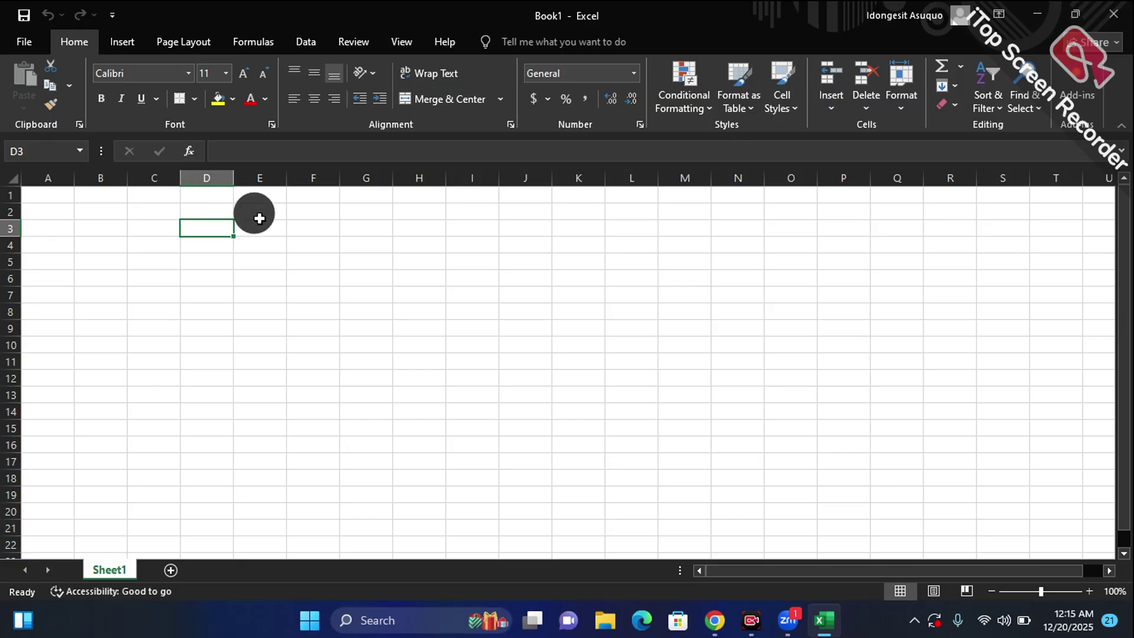
click(153, 231)
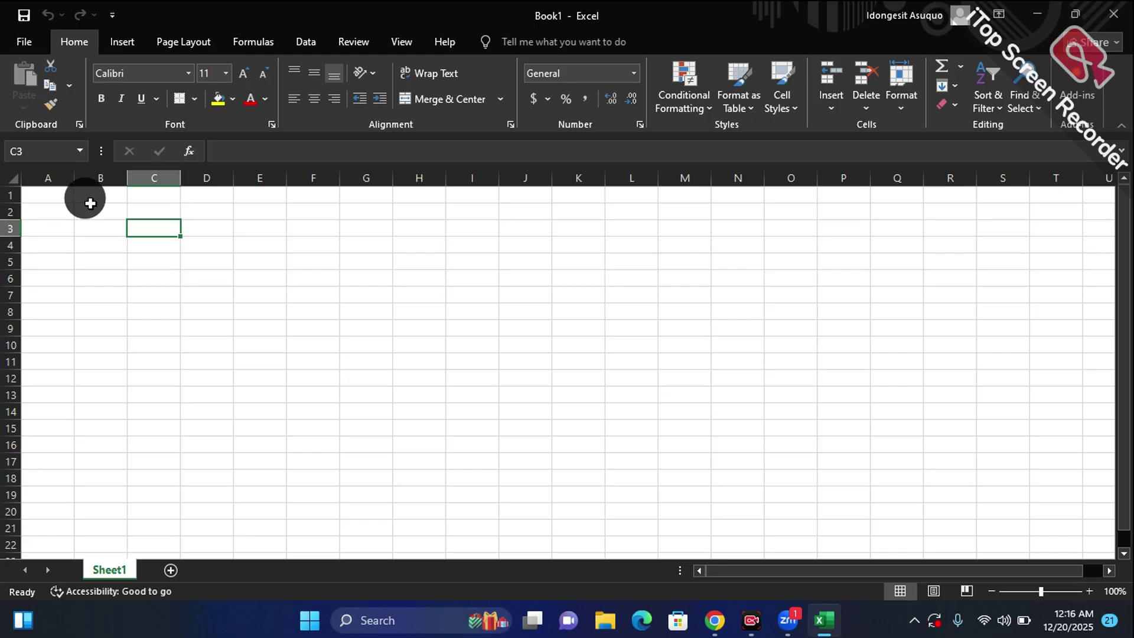
click(42, 195)
click(189, 208)
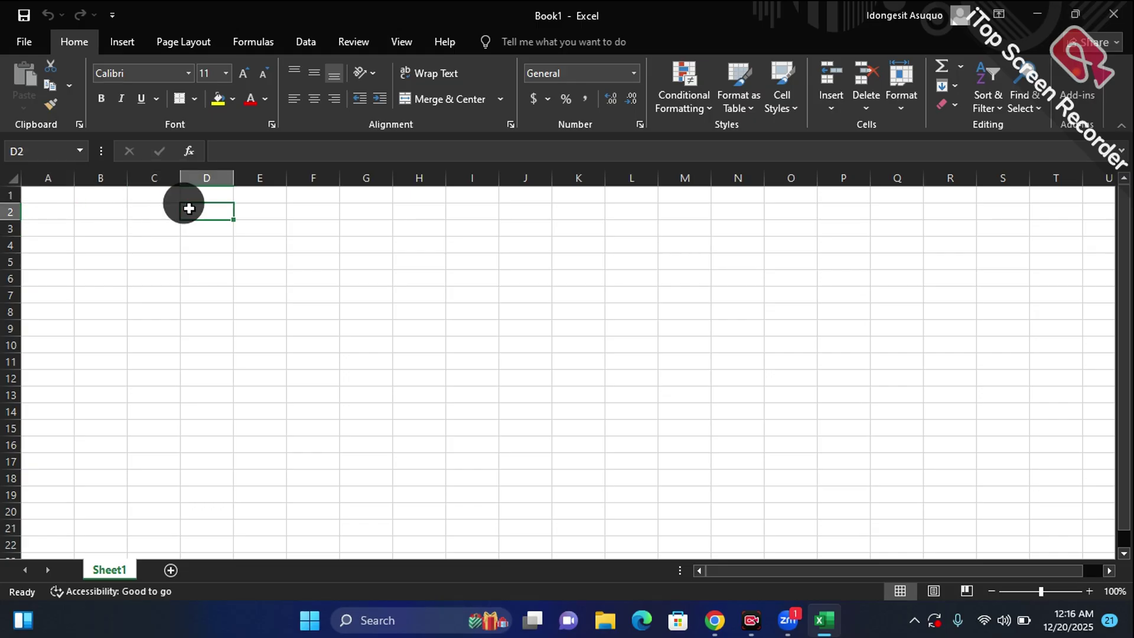
click(116, 241)
click(227, 241)
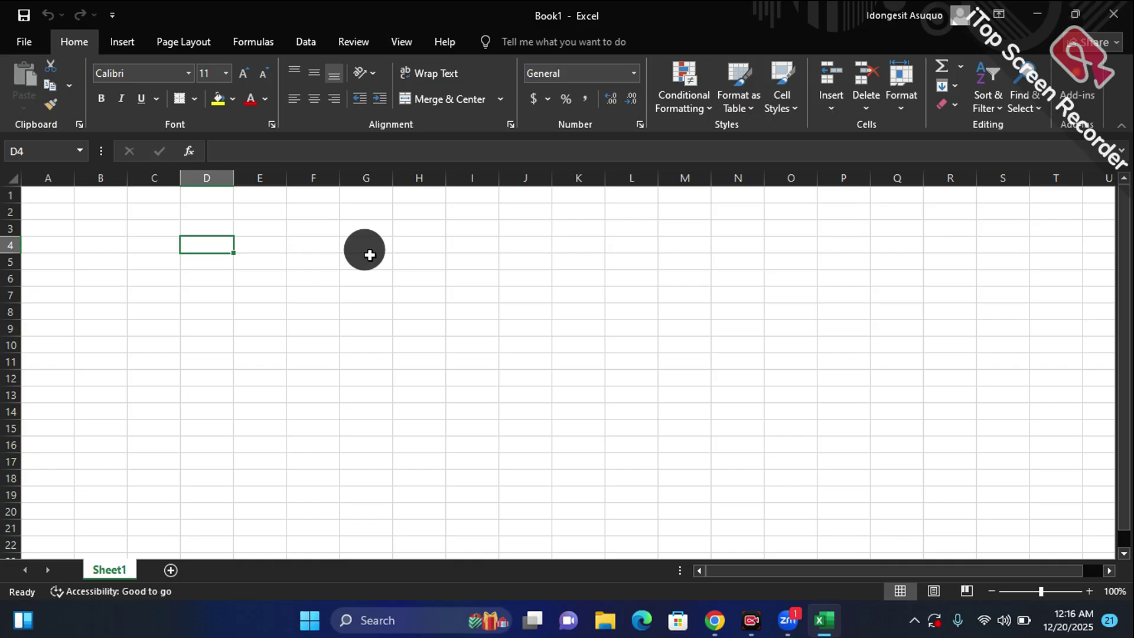
click(175, 213)
click(265, 225)
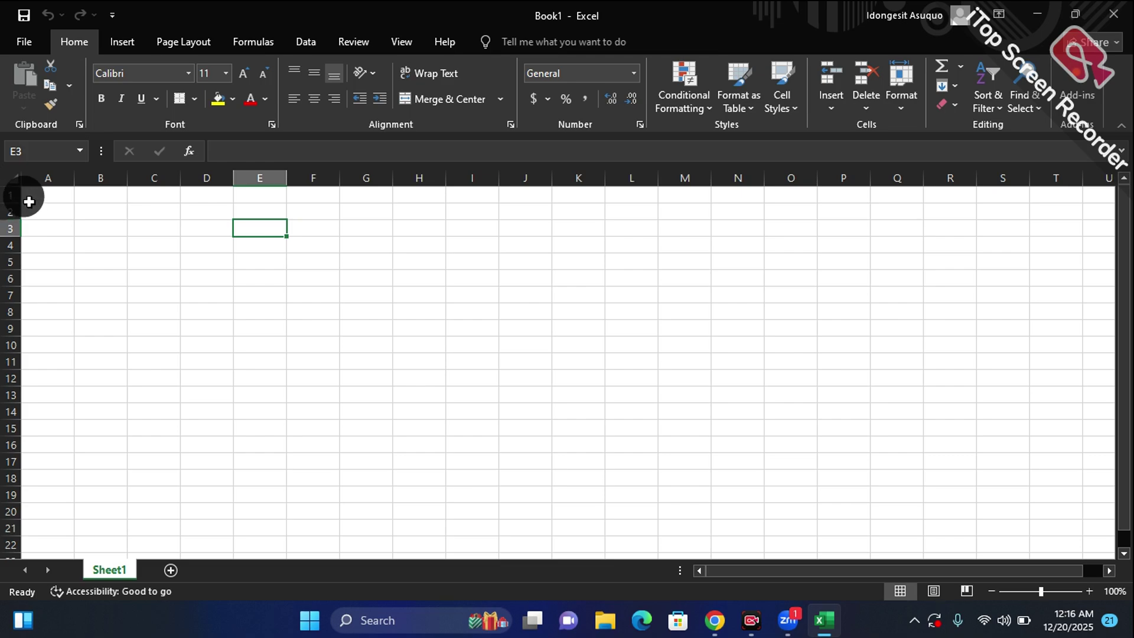
click(10, 194)
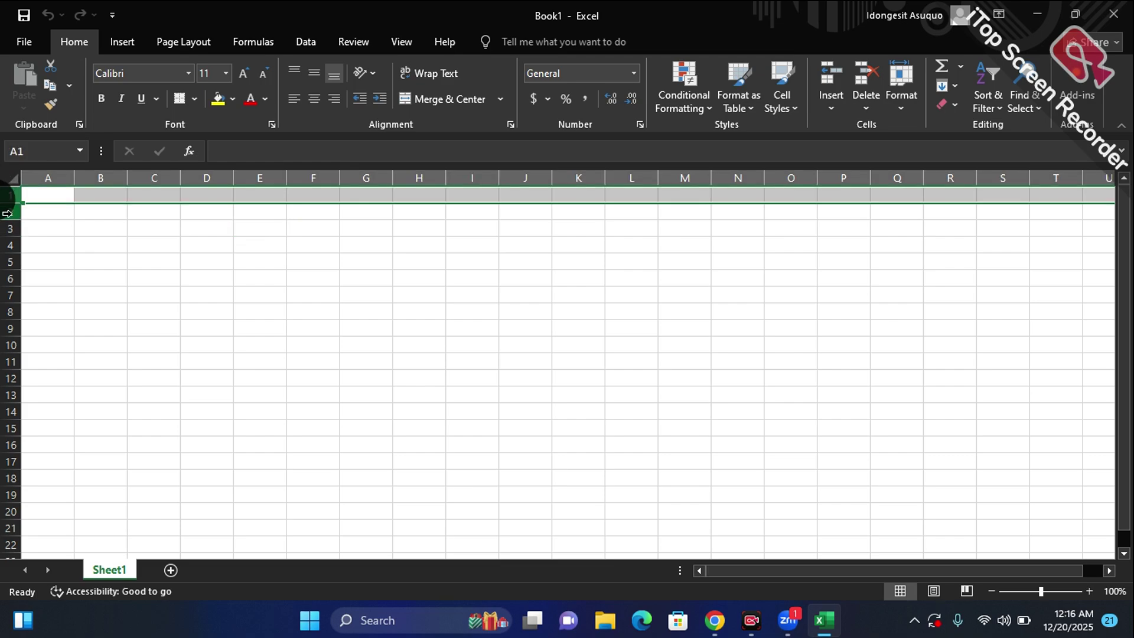
click(9, 212)
click(10, 232)
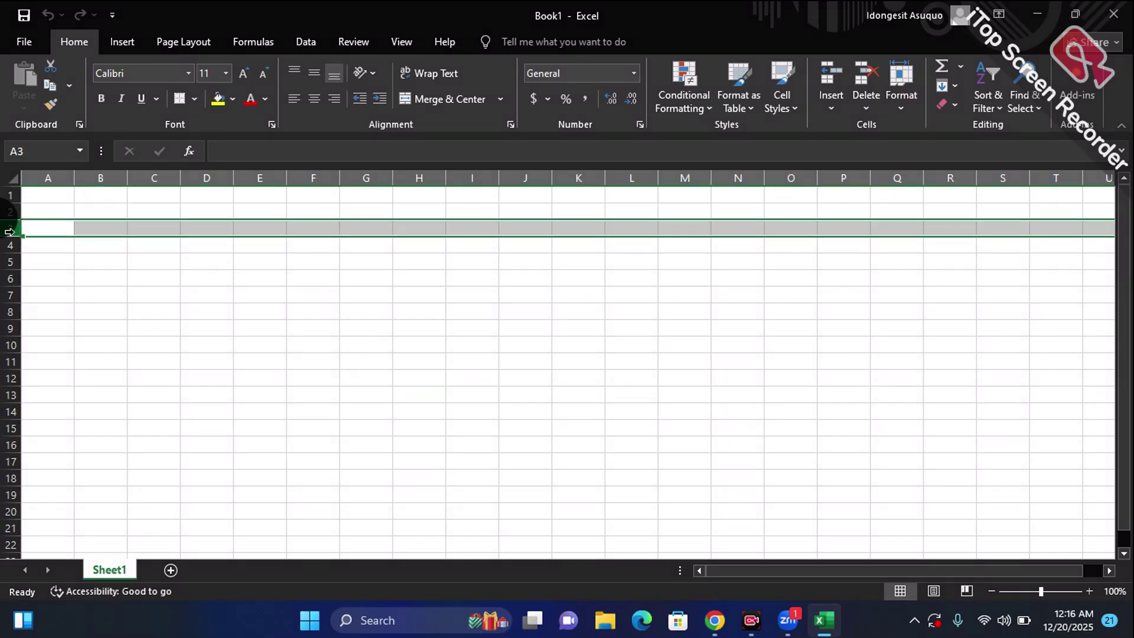
click(10, 244)
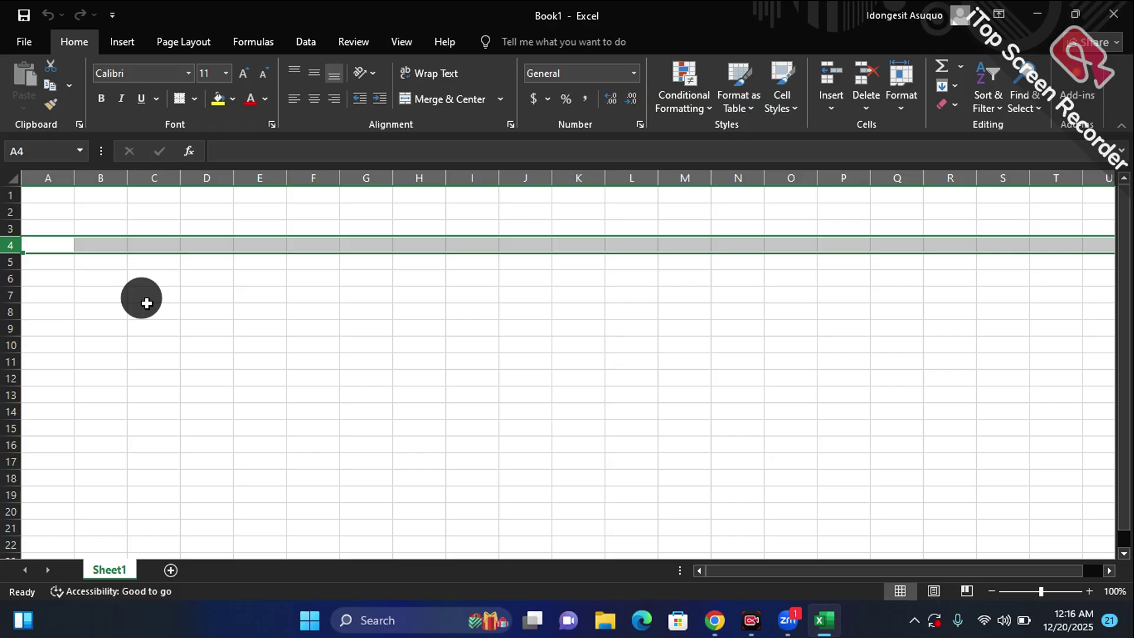
click(62, 174)
drag(61, 173, 107, 175)
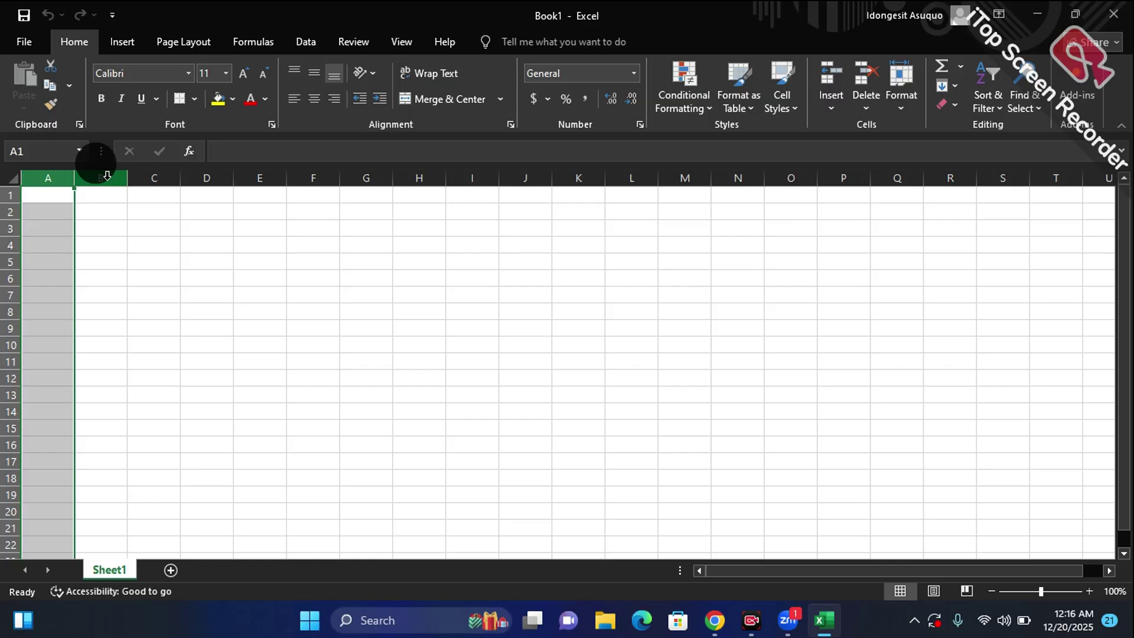
drag(107, 176, 63, 189)
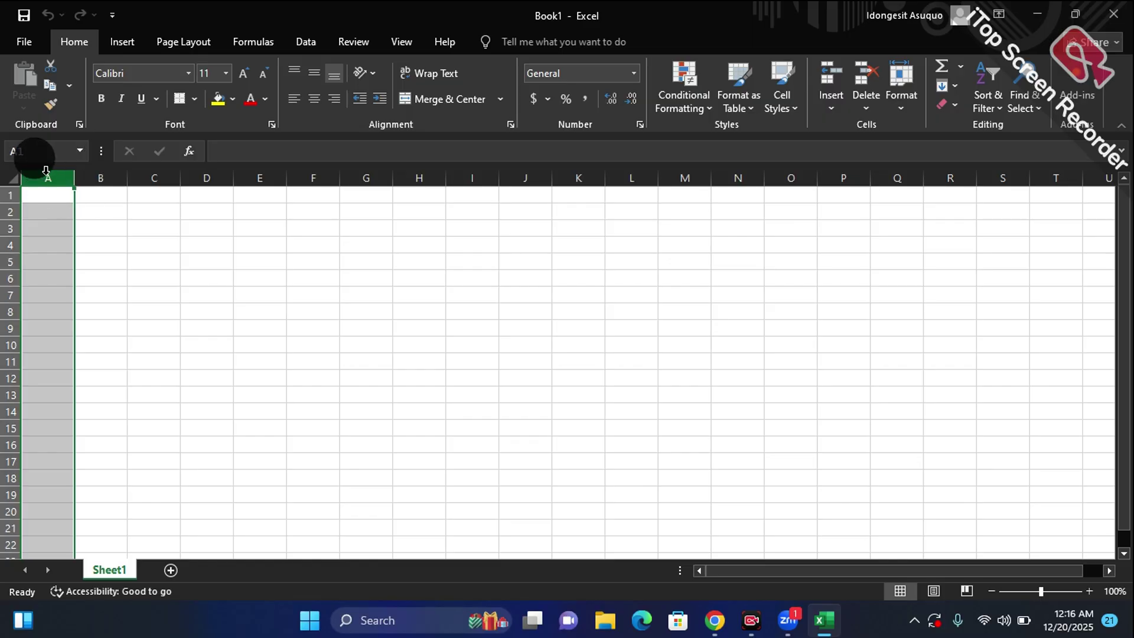
click(101, 176)
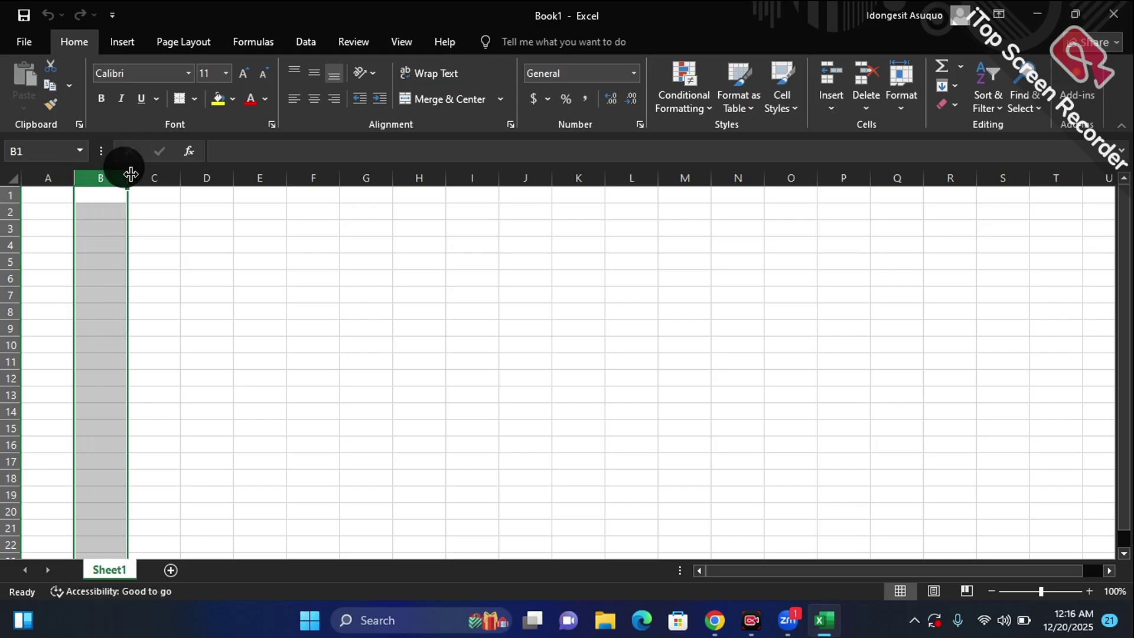
click(154, 176)
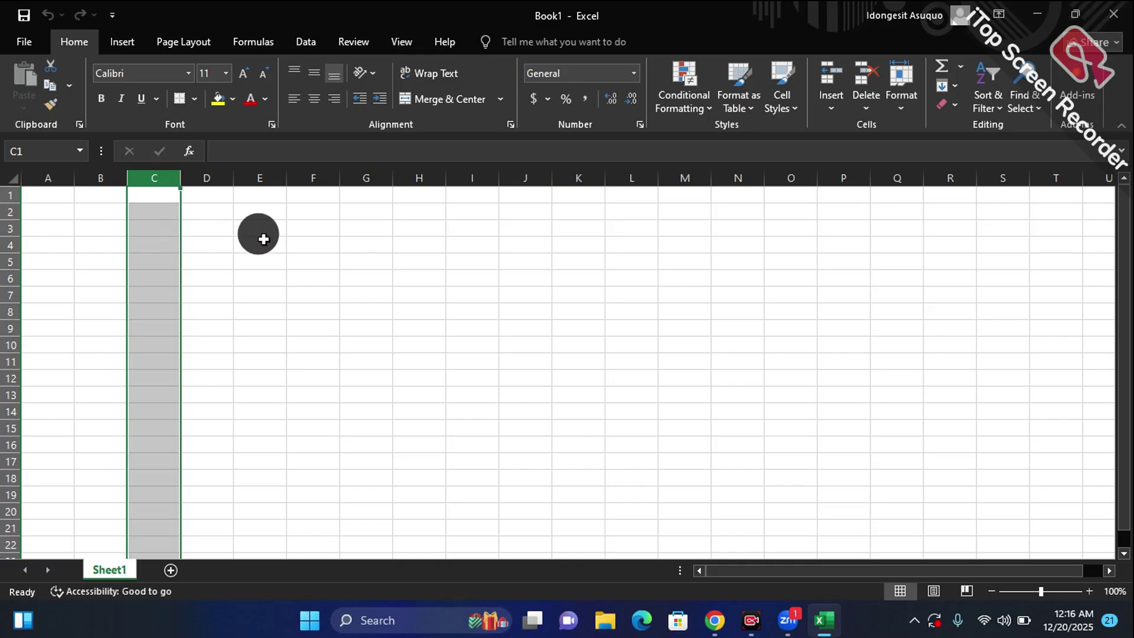
click(275, 290)
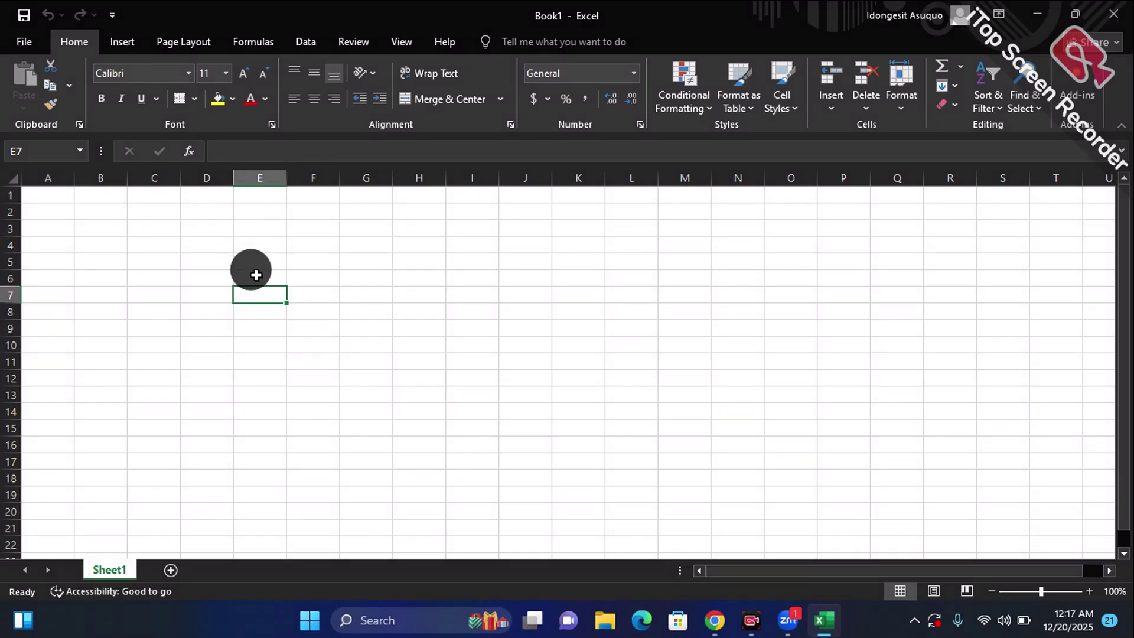
click(295, 265)
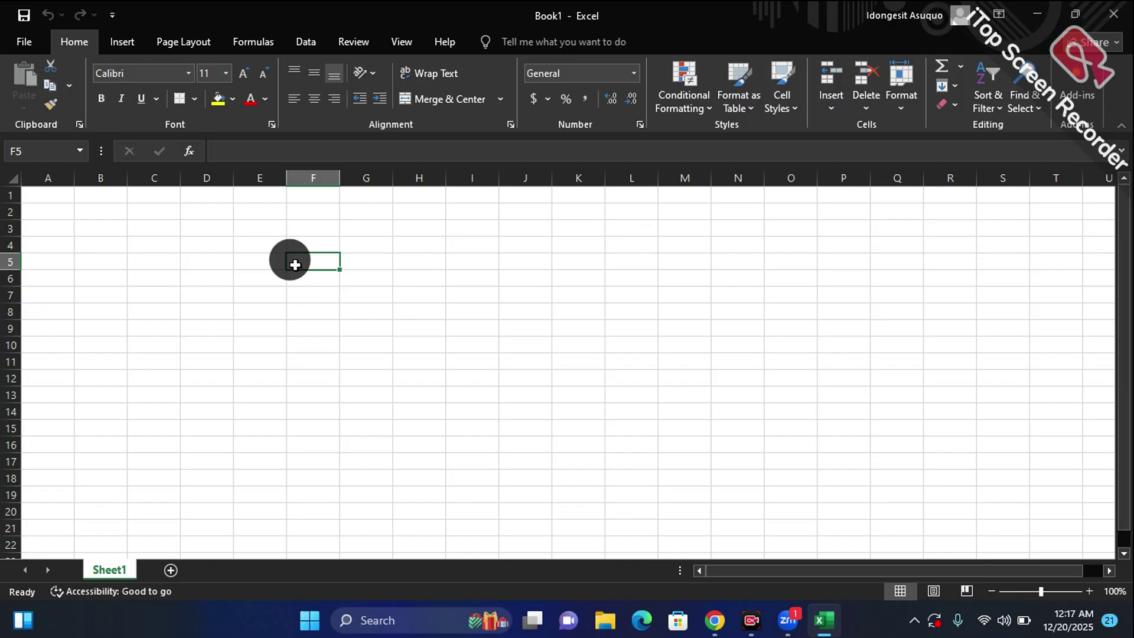
drag(230, 254, 420, 346)
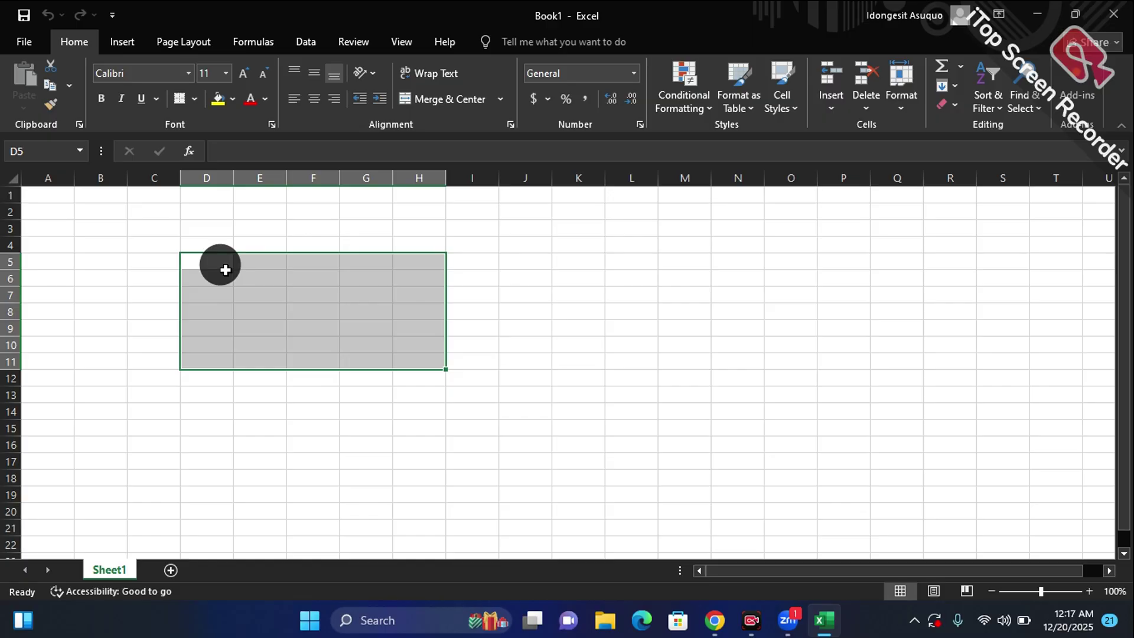
click(605, 439)
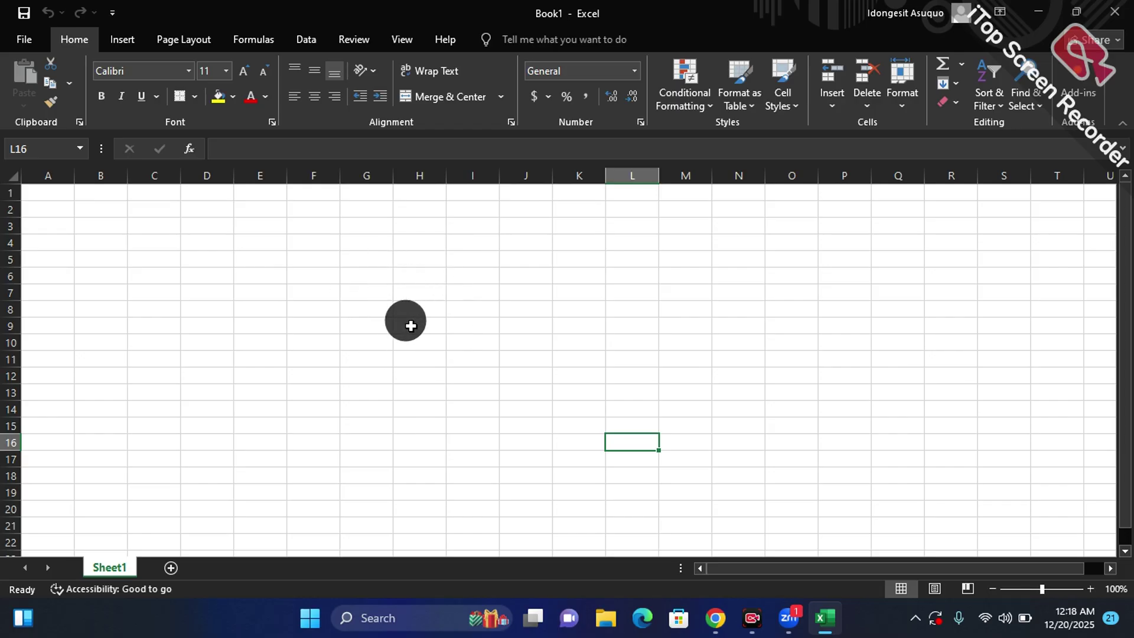
click(420, 276)
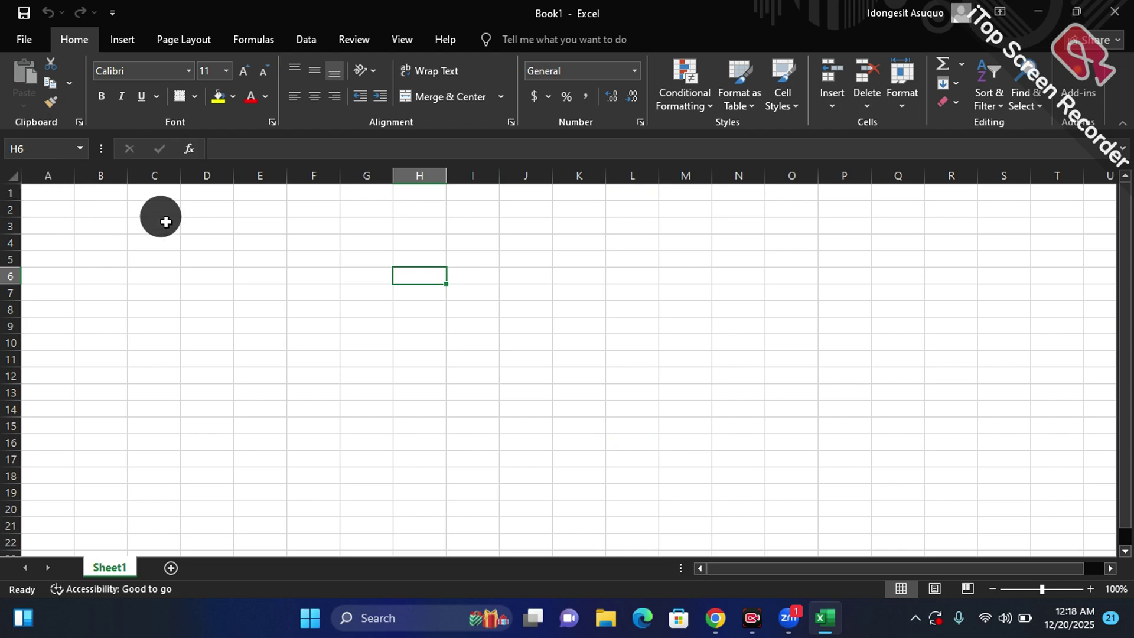
click(278, 238)
click(345, 252)
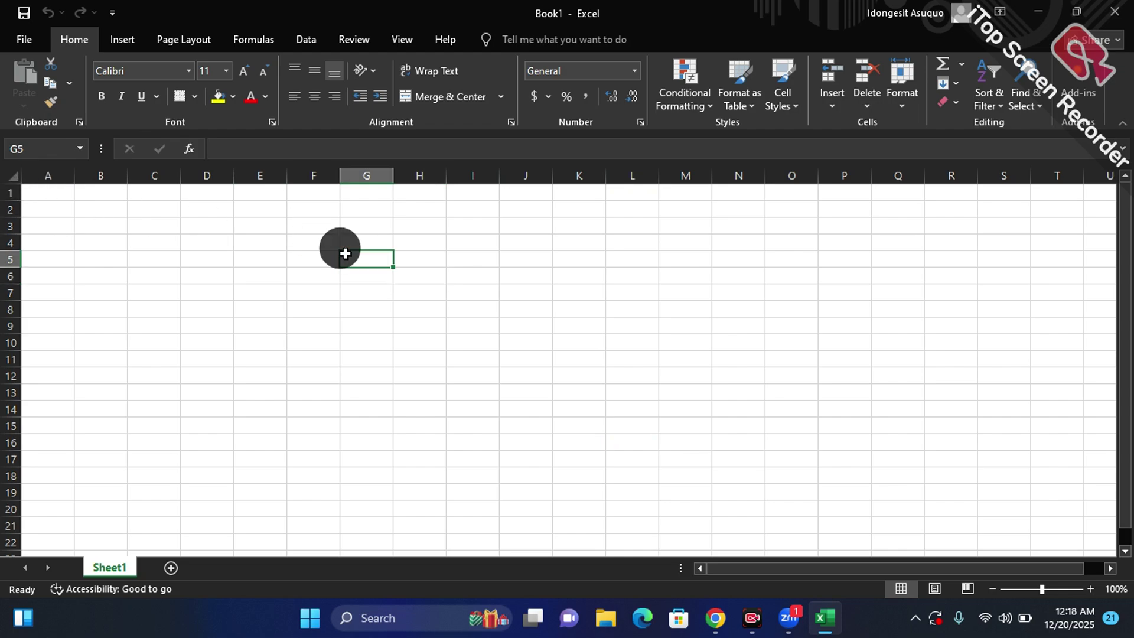
drag(297, 237, 270, 265)
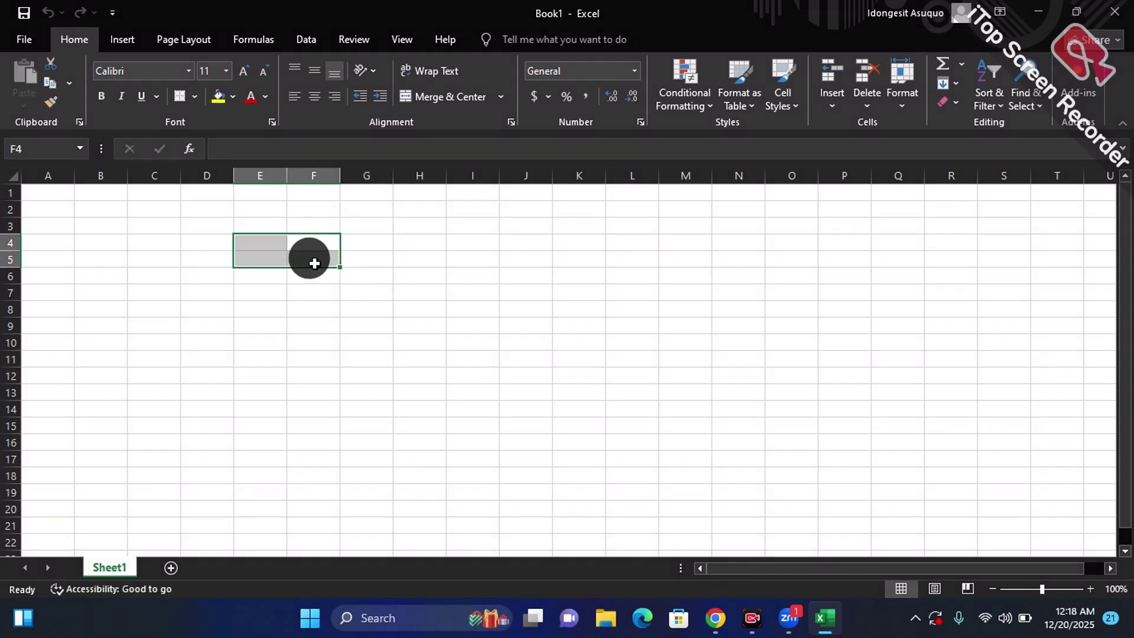
click(410, 272)
click(105, 278)
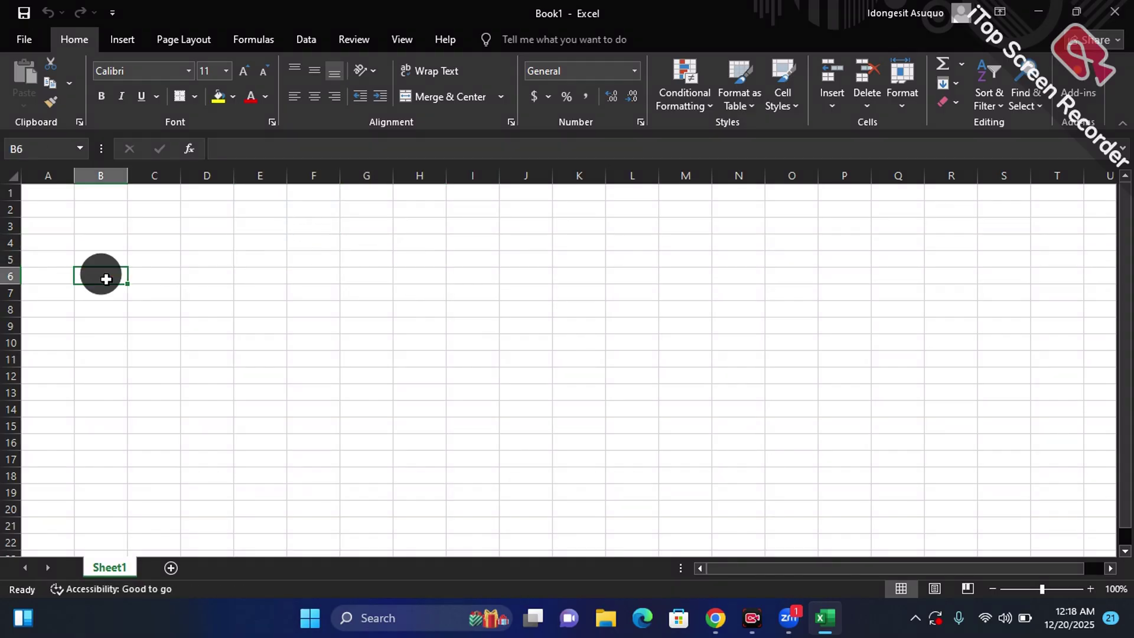
click(177, 265)
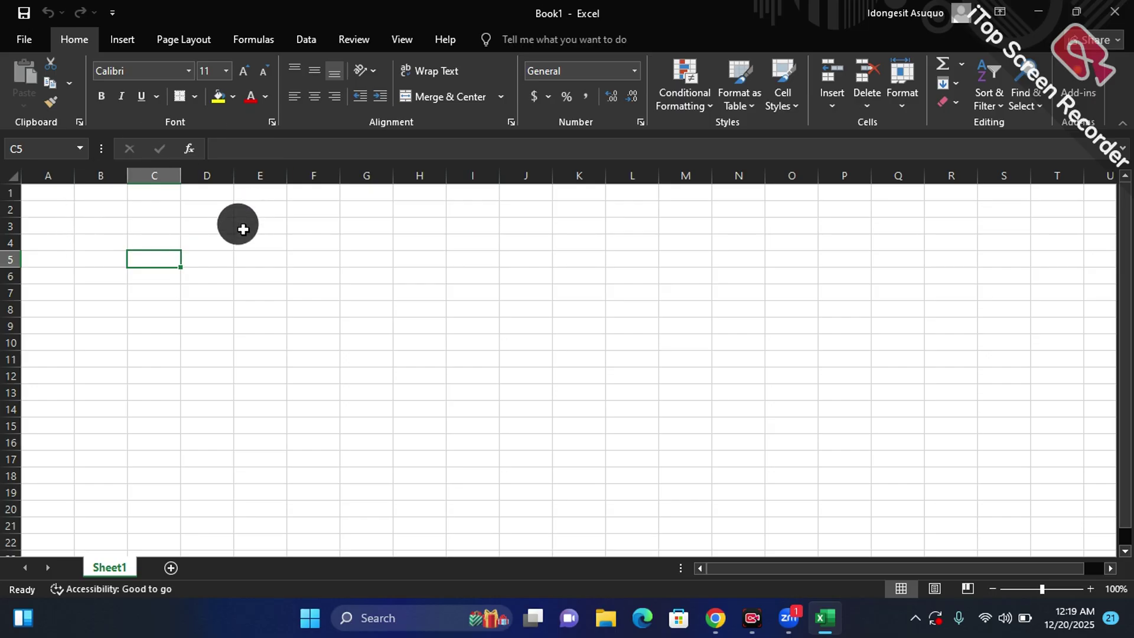
click(157, 242)
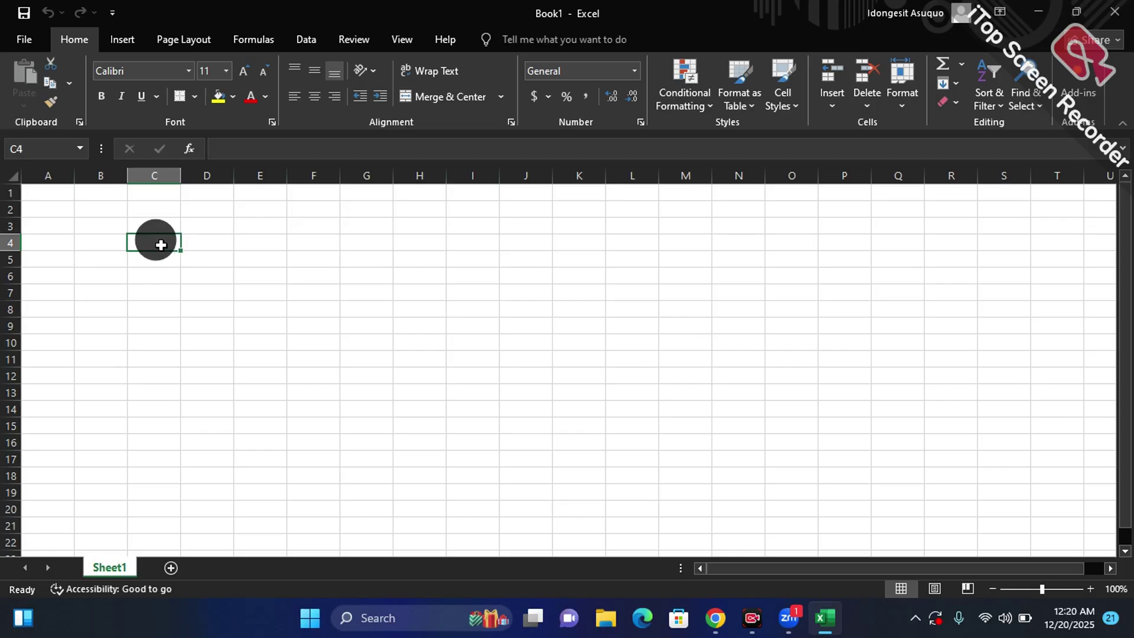
click(160, 174)
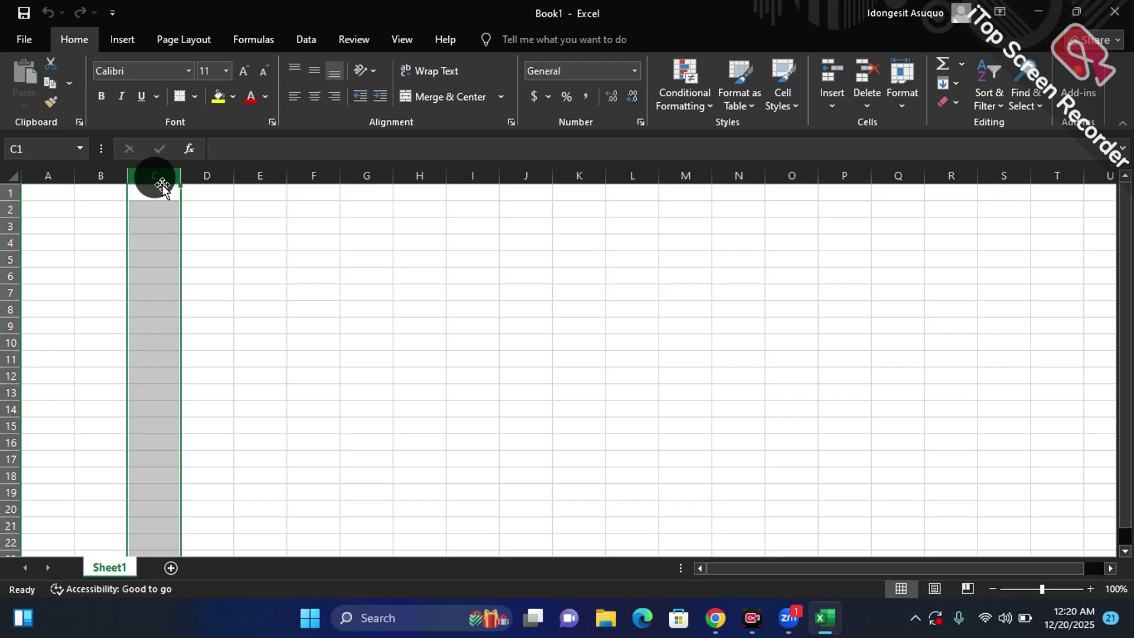
click(158, 188)
click(155, 257)
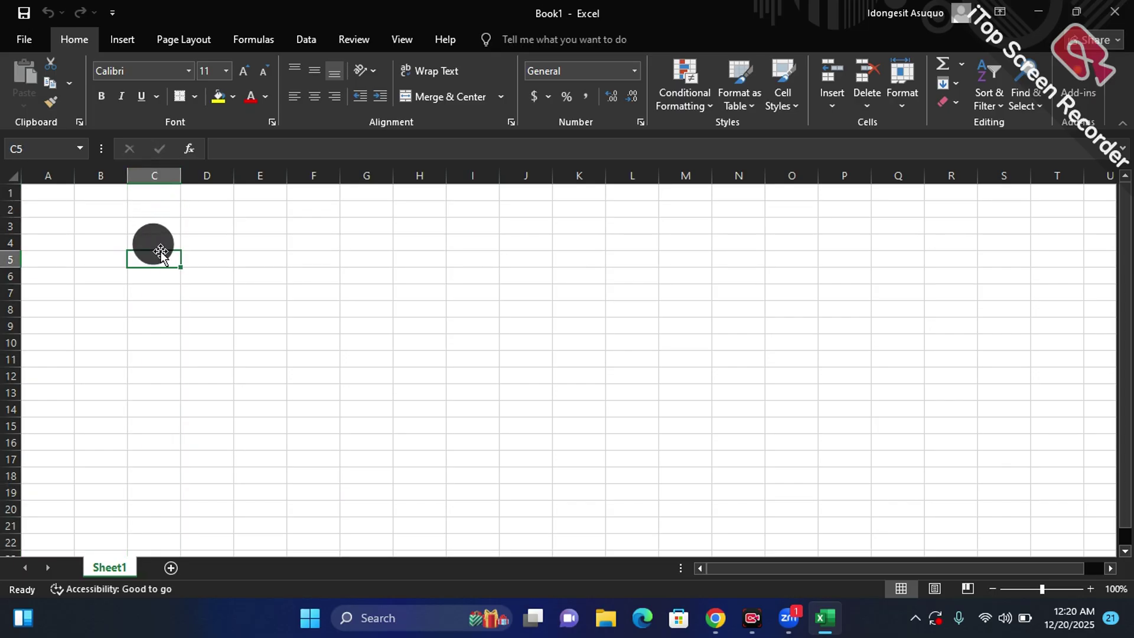
click(154, 239)
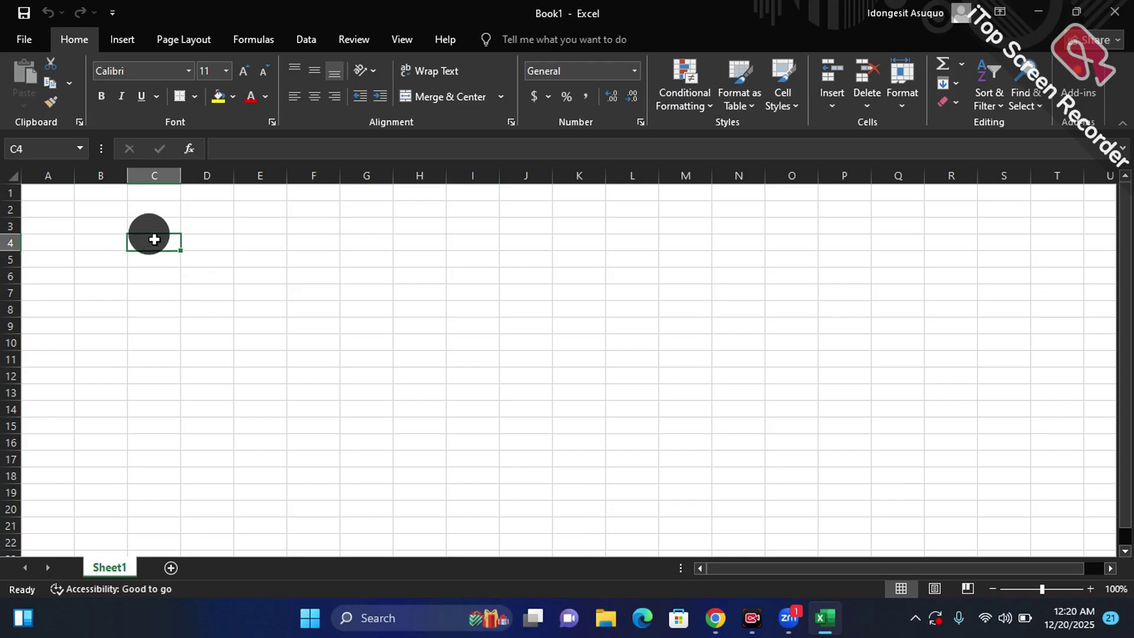
click(165, 271)
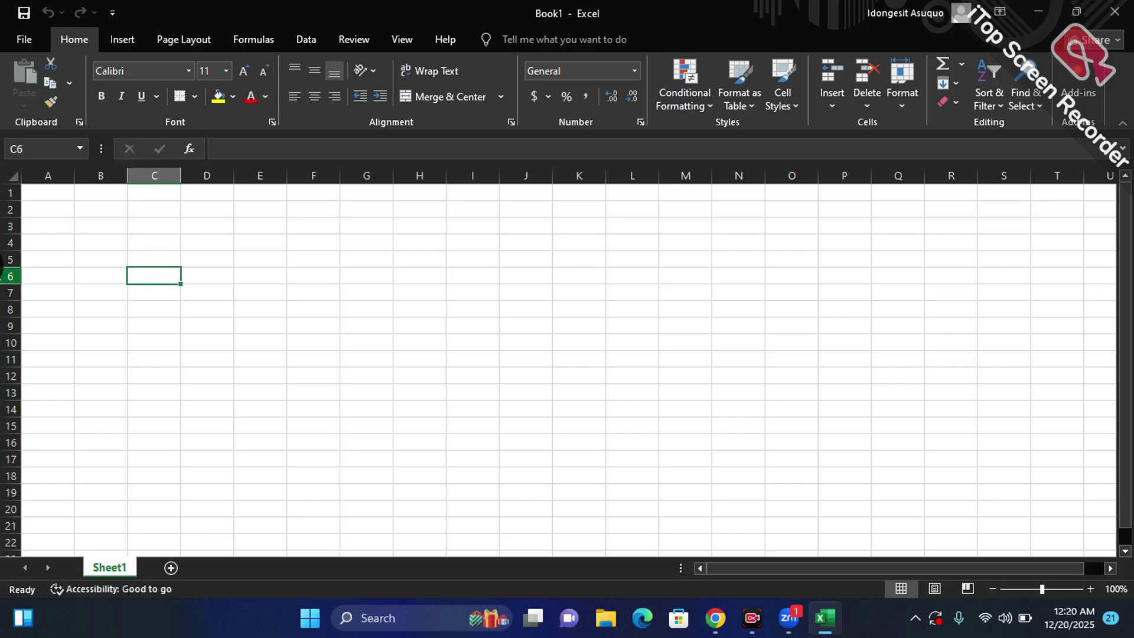
click(148, 176)
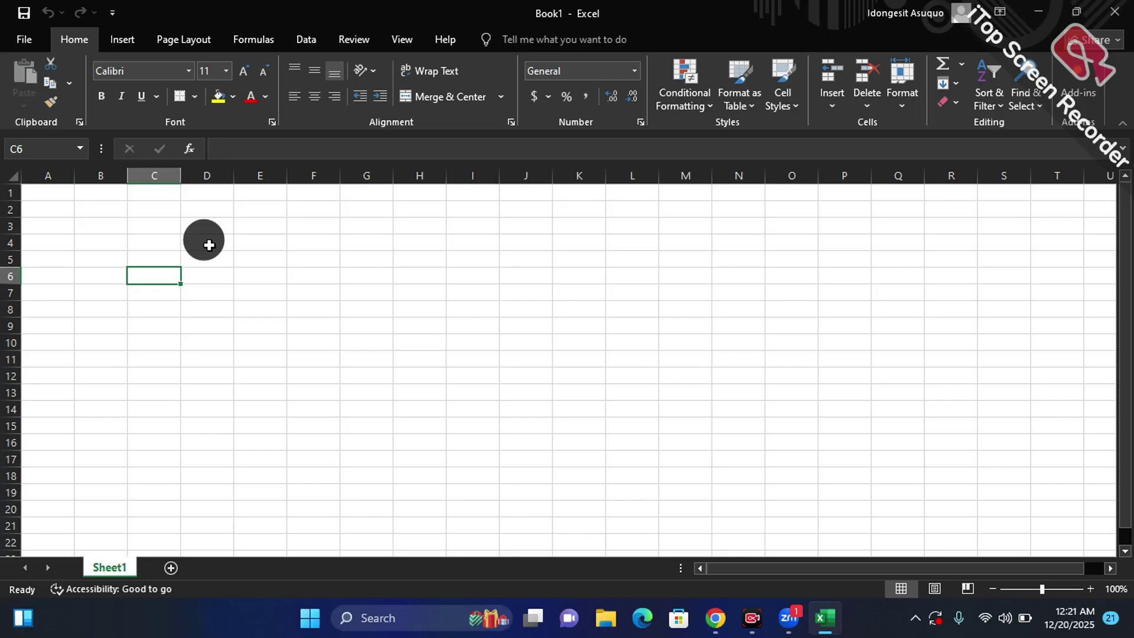
click(147, 278)
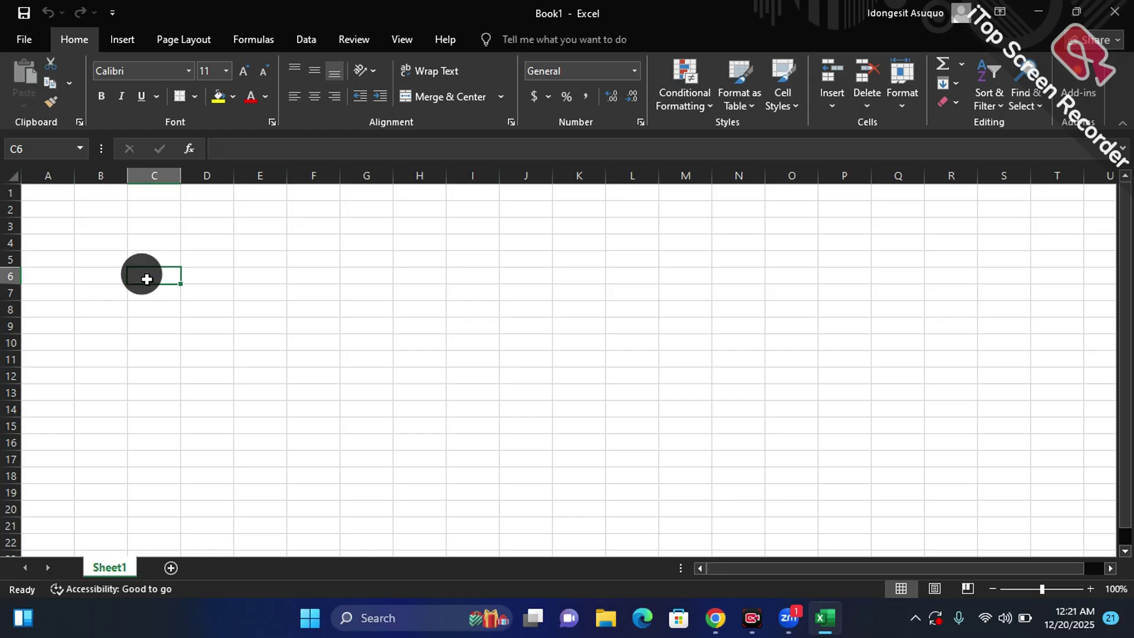
Enter the label POT in cell C6
text(POT)
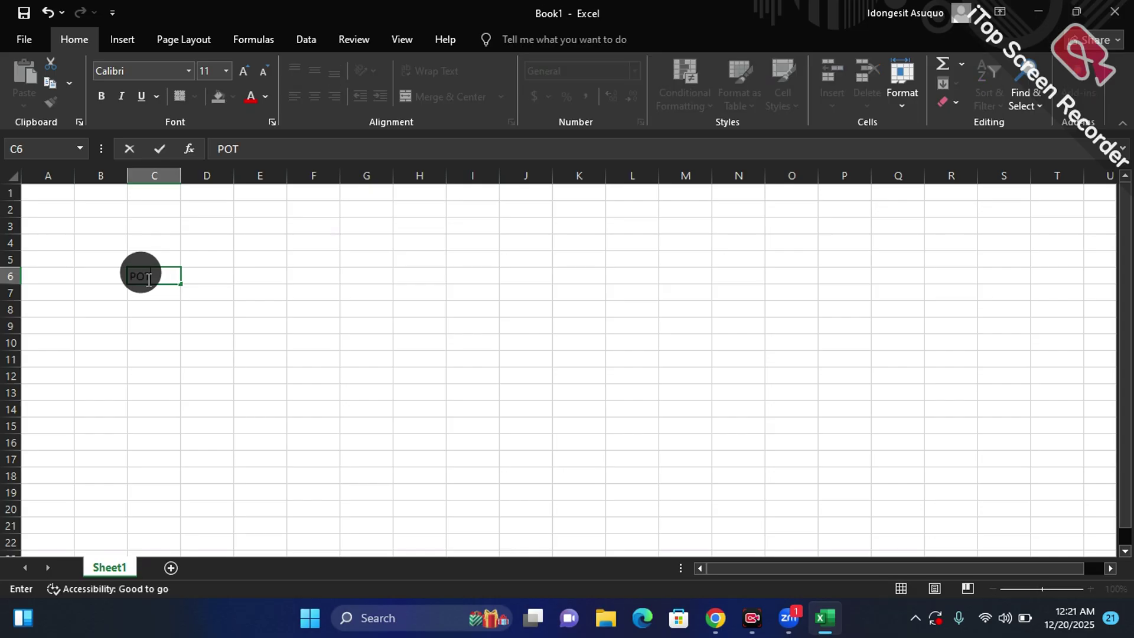
click(161, 307)
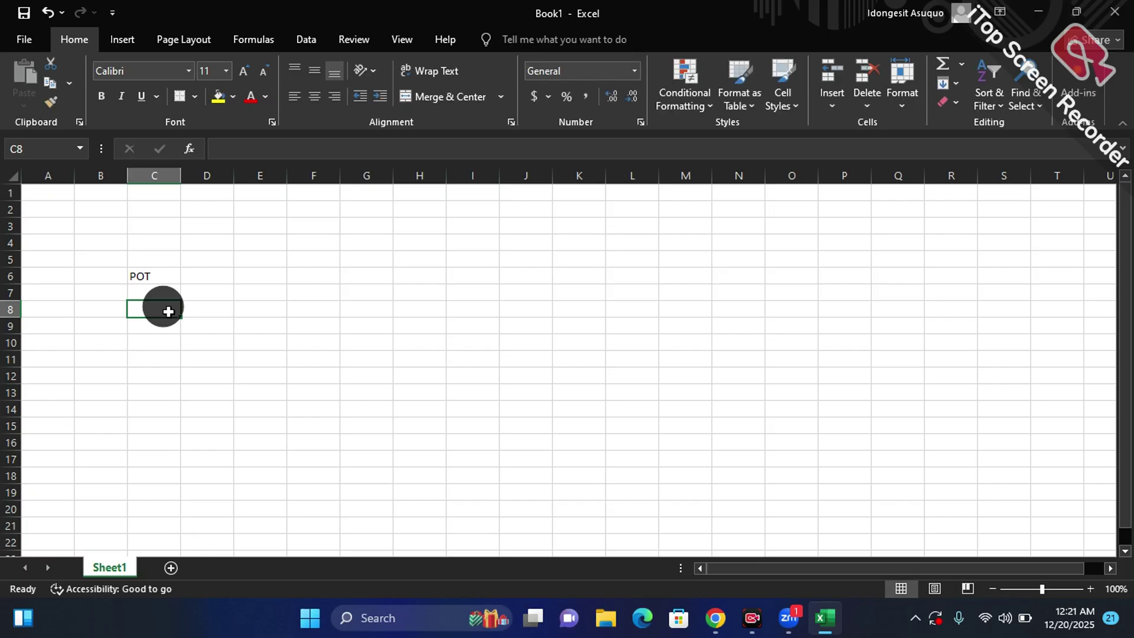
click(158, 274)
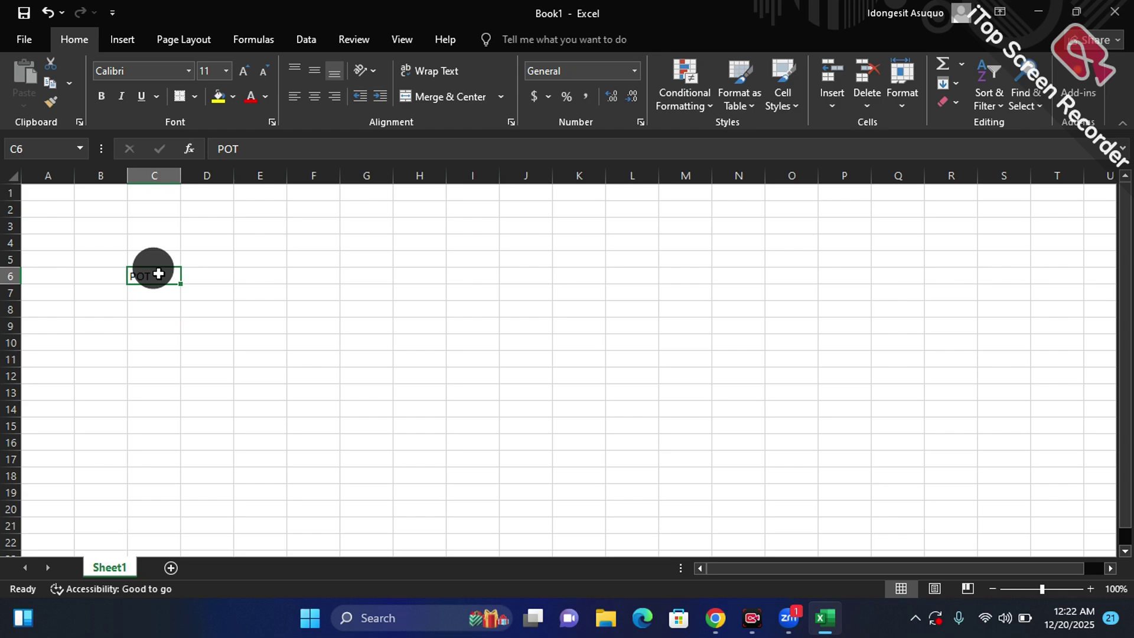
Enter WORKBOOK in cell C7 below POT, correcting a typo
click(155, 292)
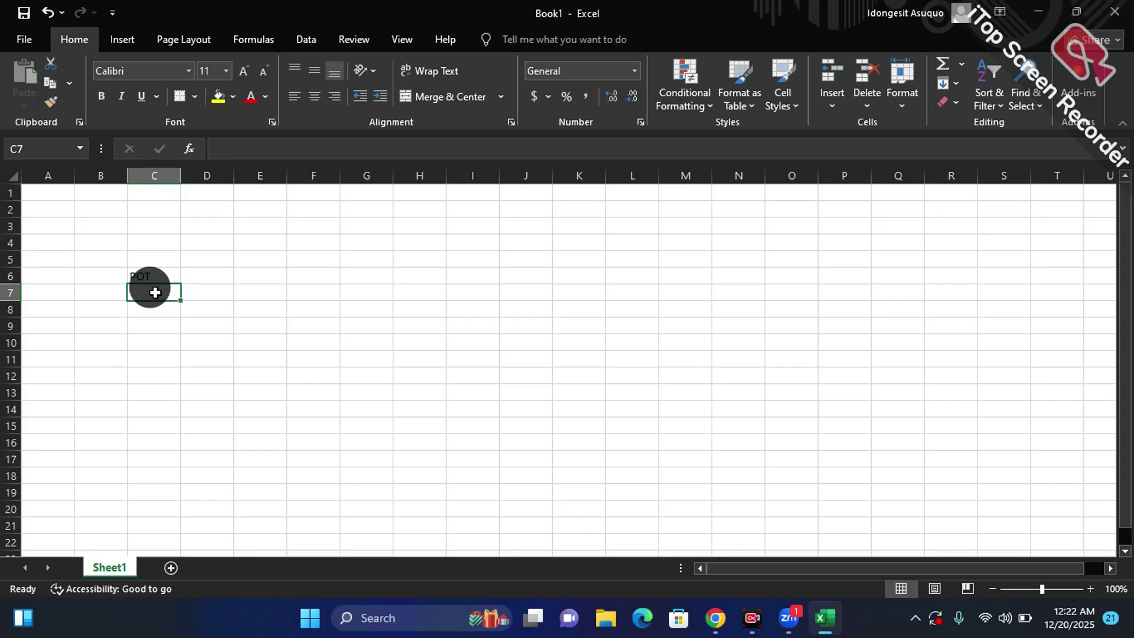
text(WOO)
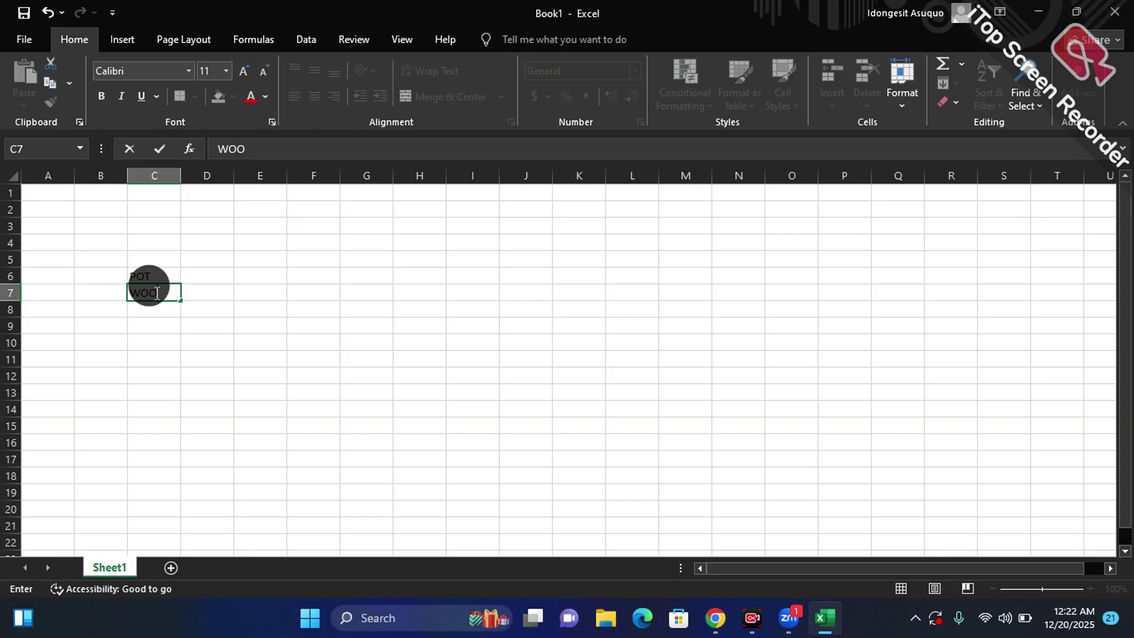
key(BackSpace)
text(RKBOOK)
click(205, 319)
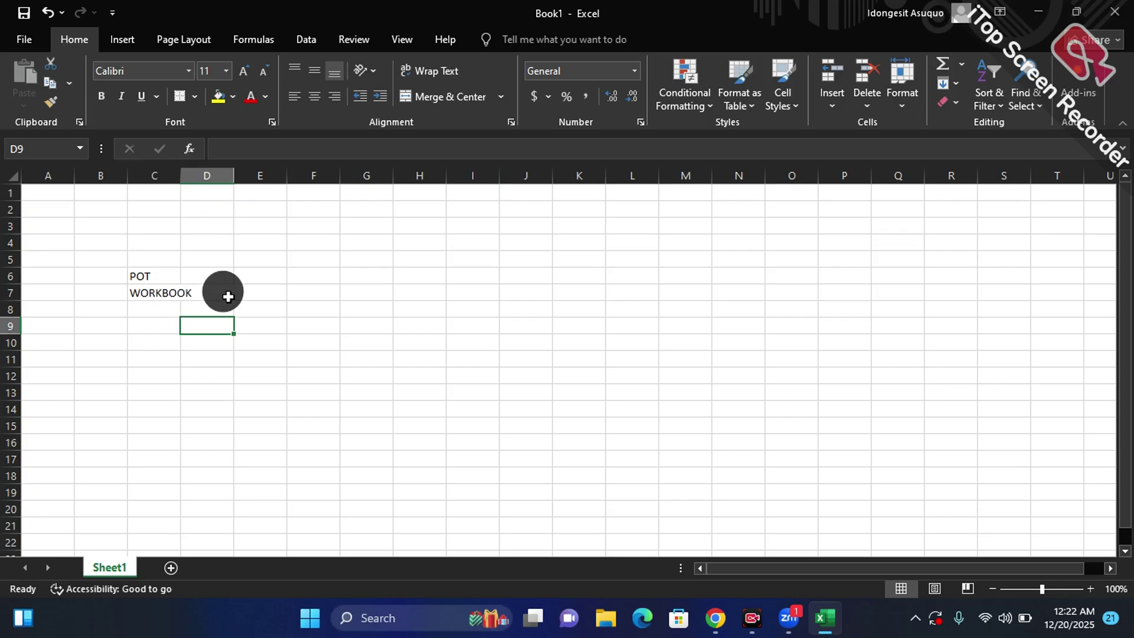
click(157, 292)
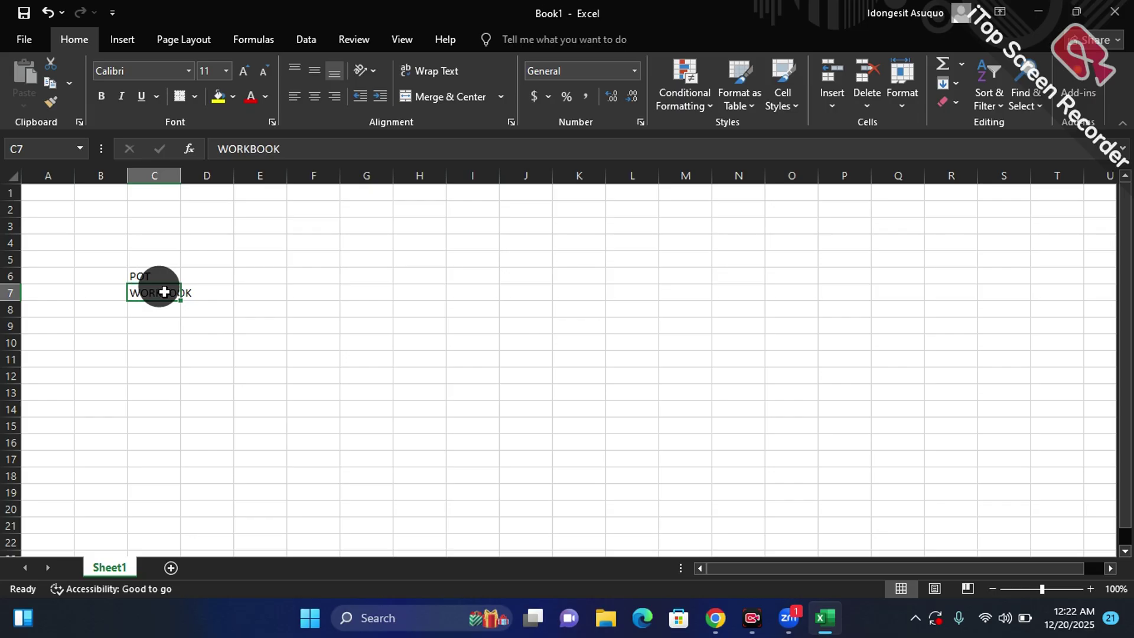
click(250, 286)
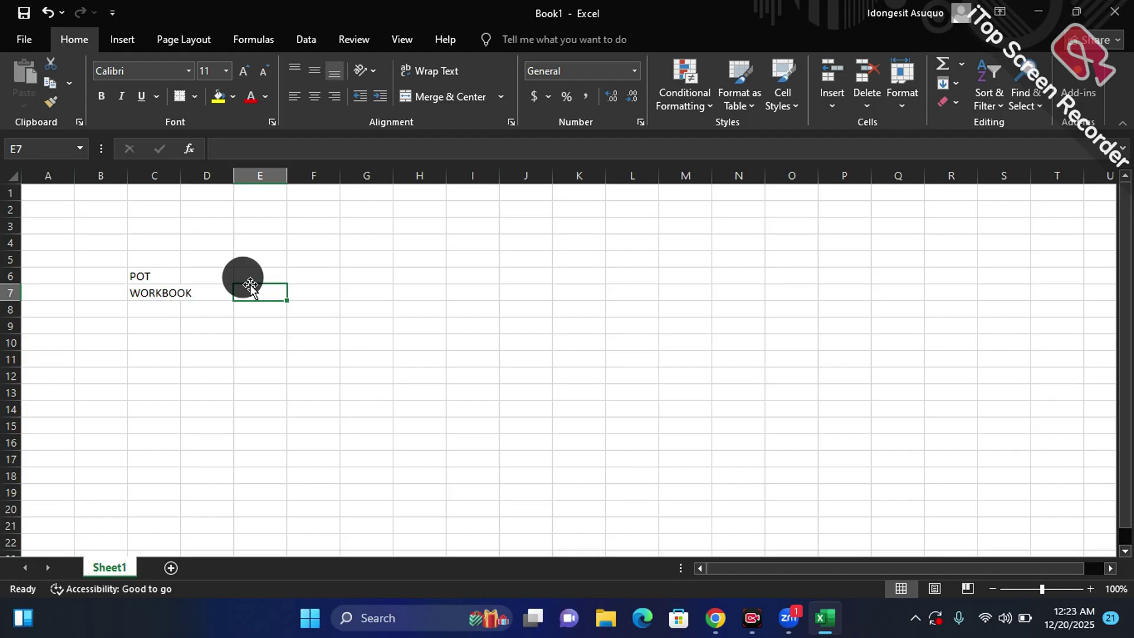
Enter the number 456 in cell E6
click(254, 272)
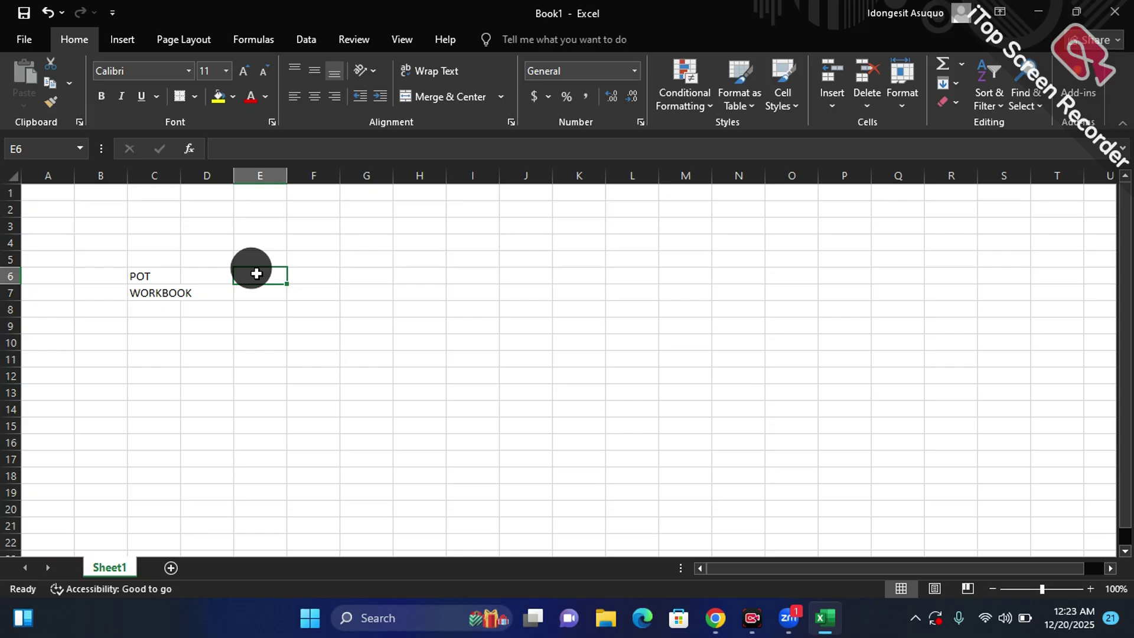
text(456)
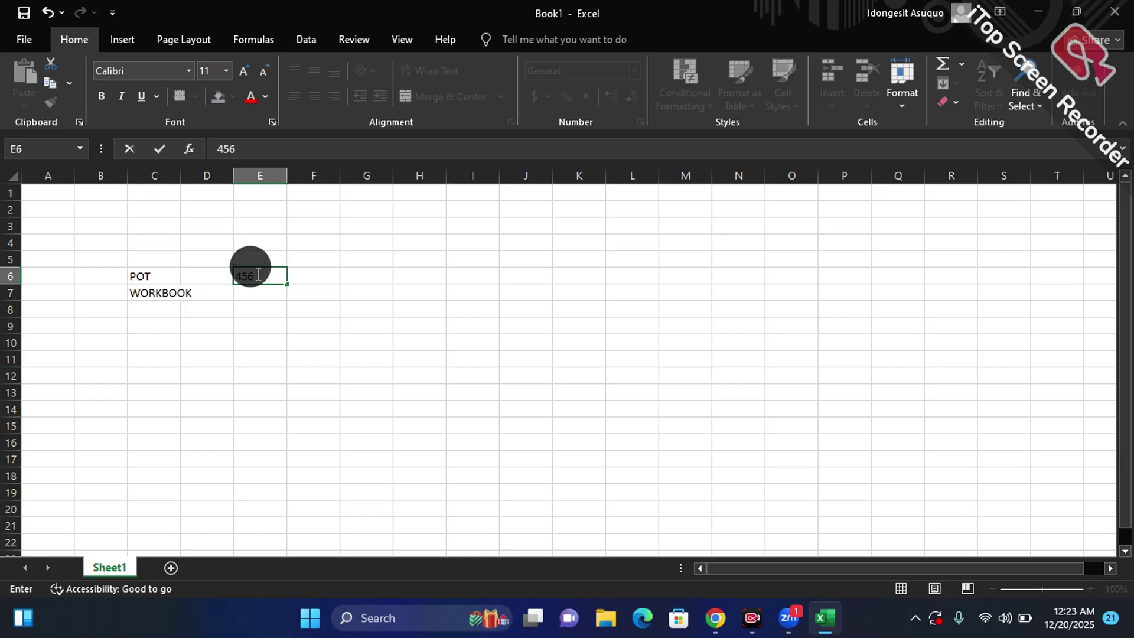
click(252, 298)
text(56)
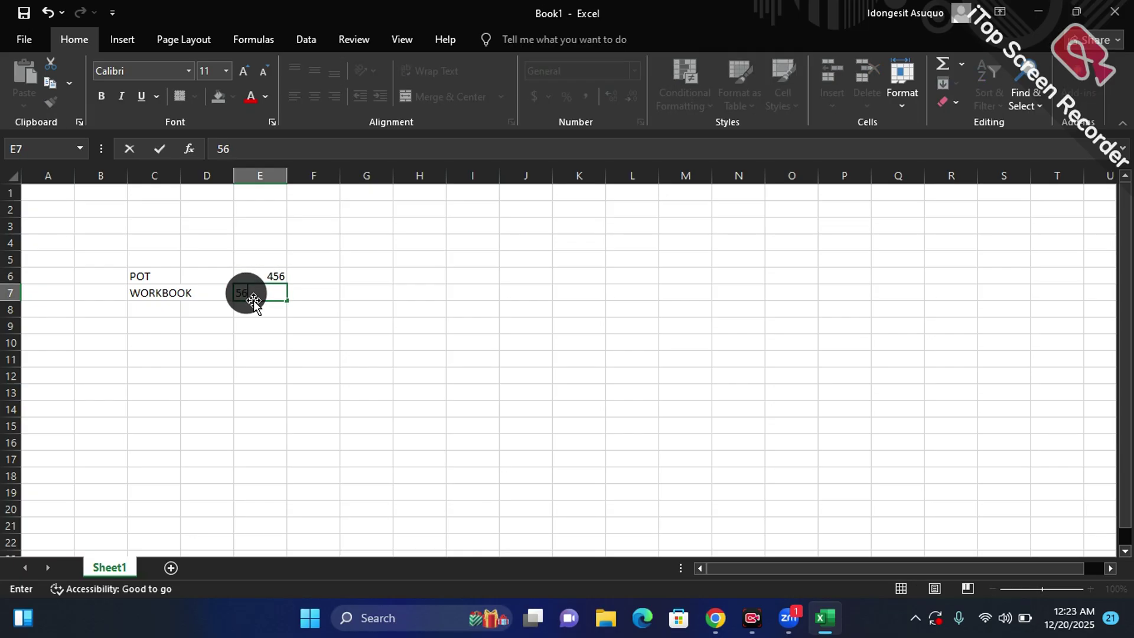
text(909989888)
click(292, 319)
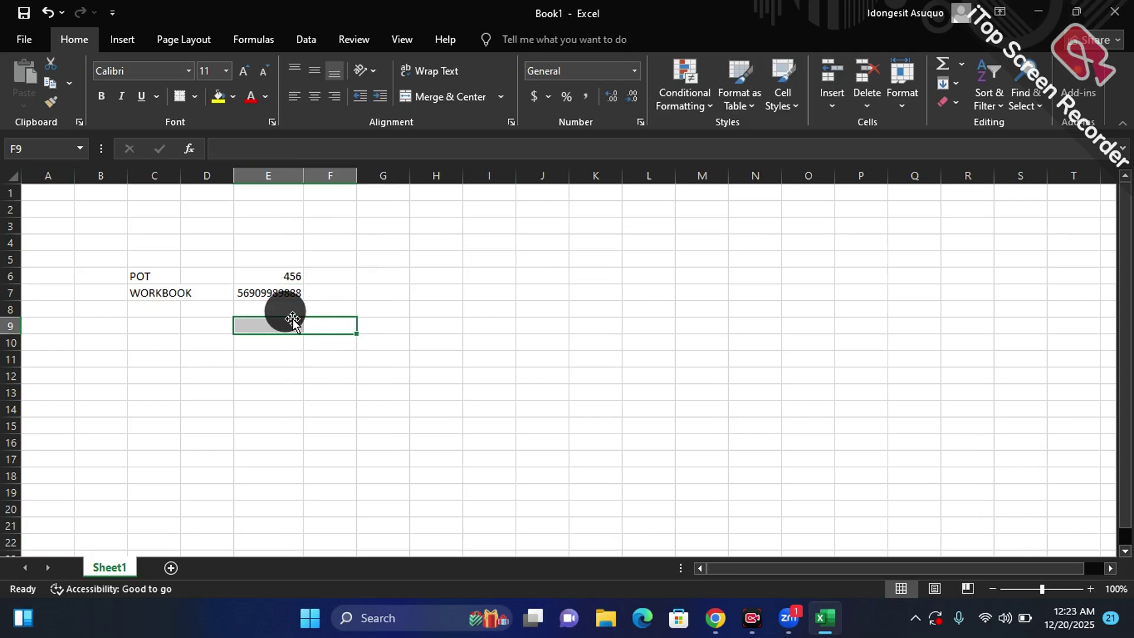
click(285, 290)
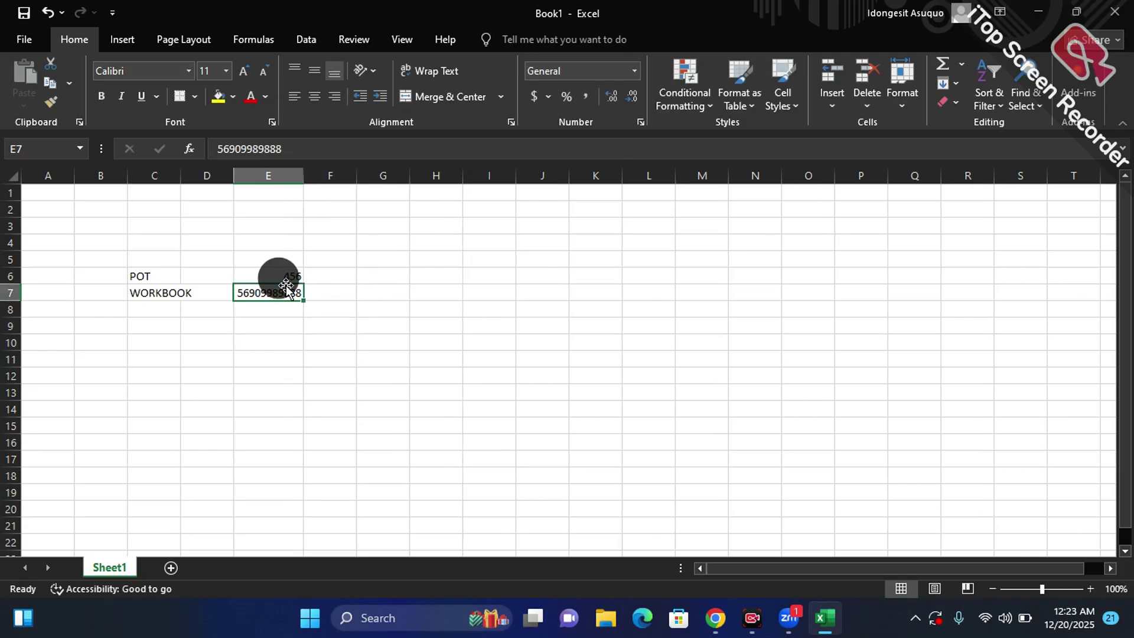
text(7777777)
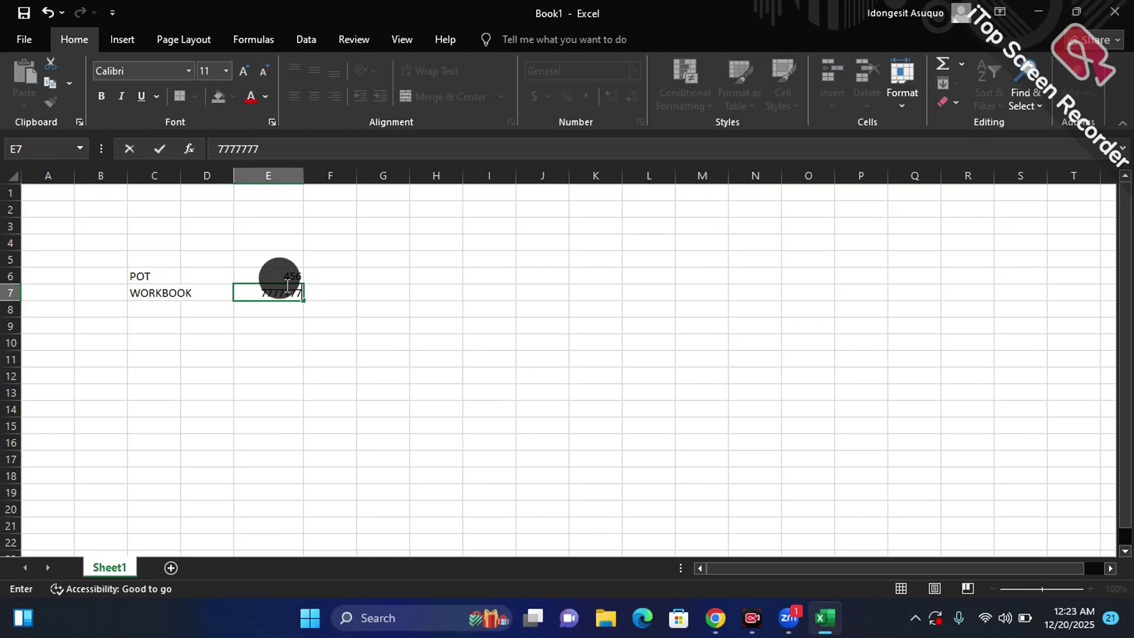
text(77777)
click(324, 323)
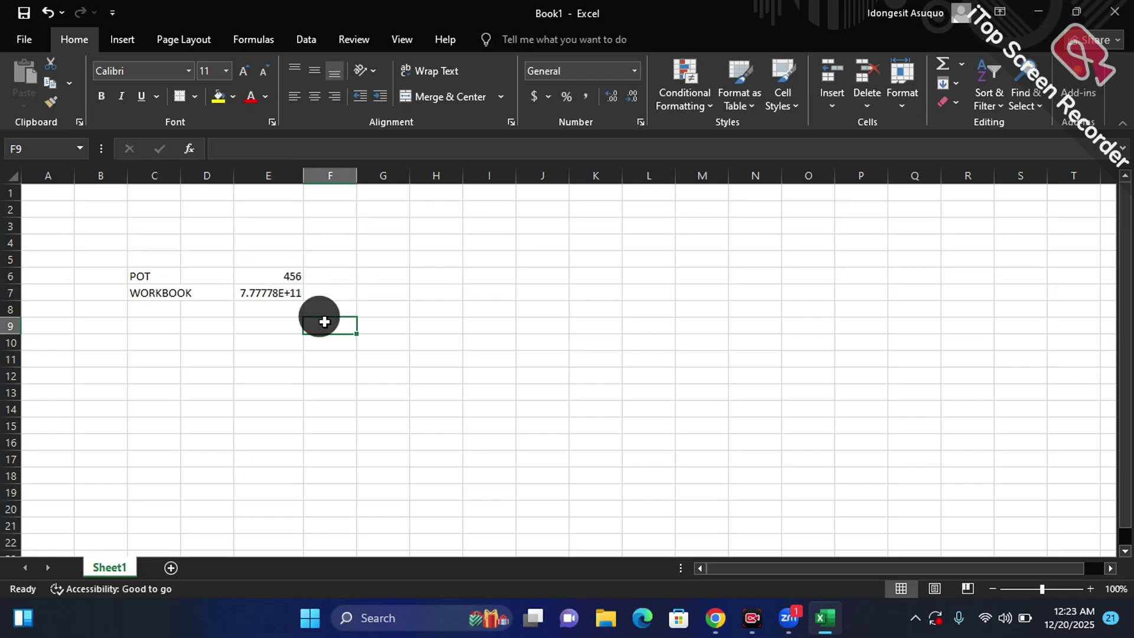
click(290, 295)
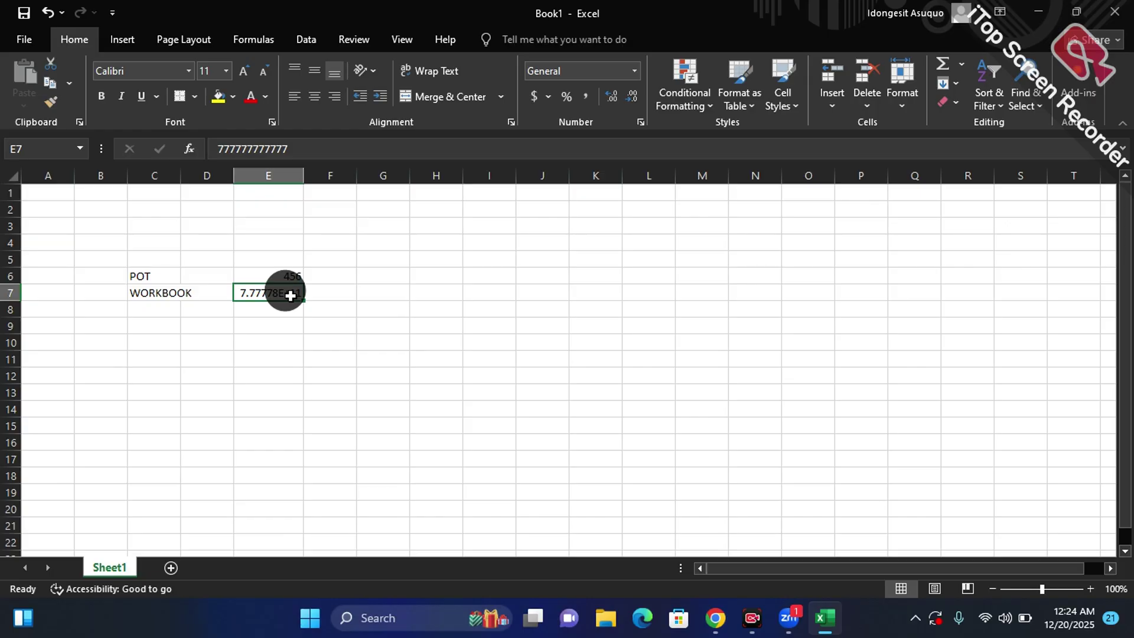
click(202, 320)
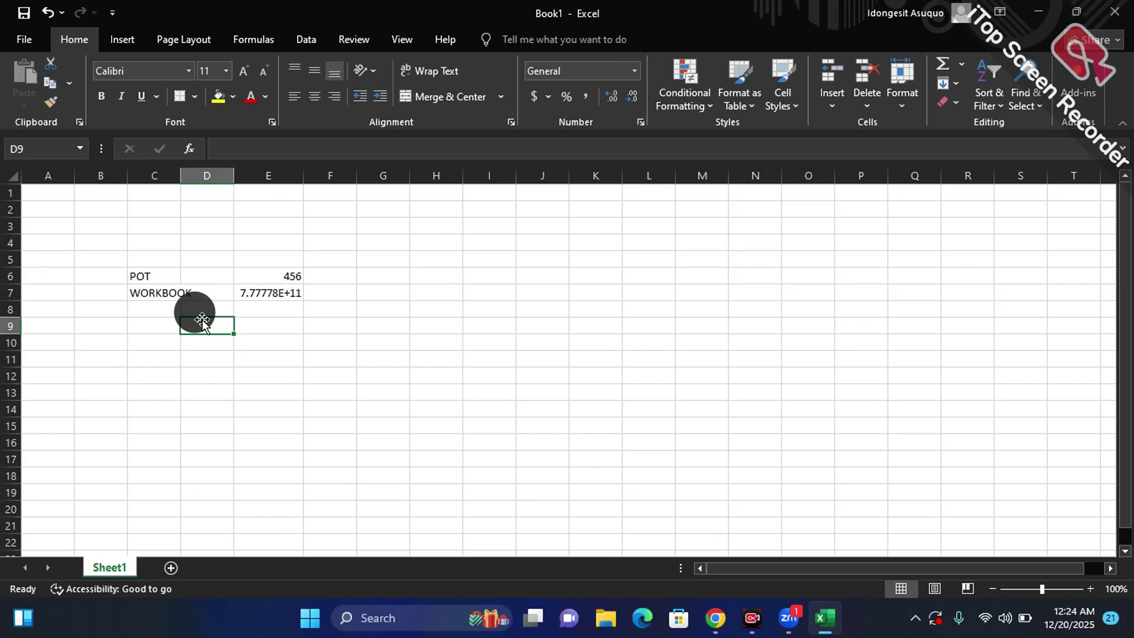
Type SUM(1,2) without an equals sign into D9 so it stays plain text
text(SUM)
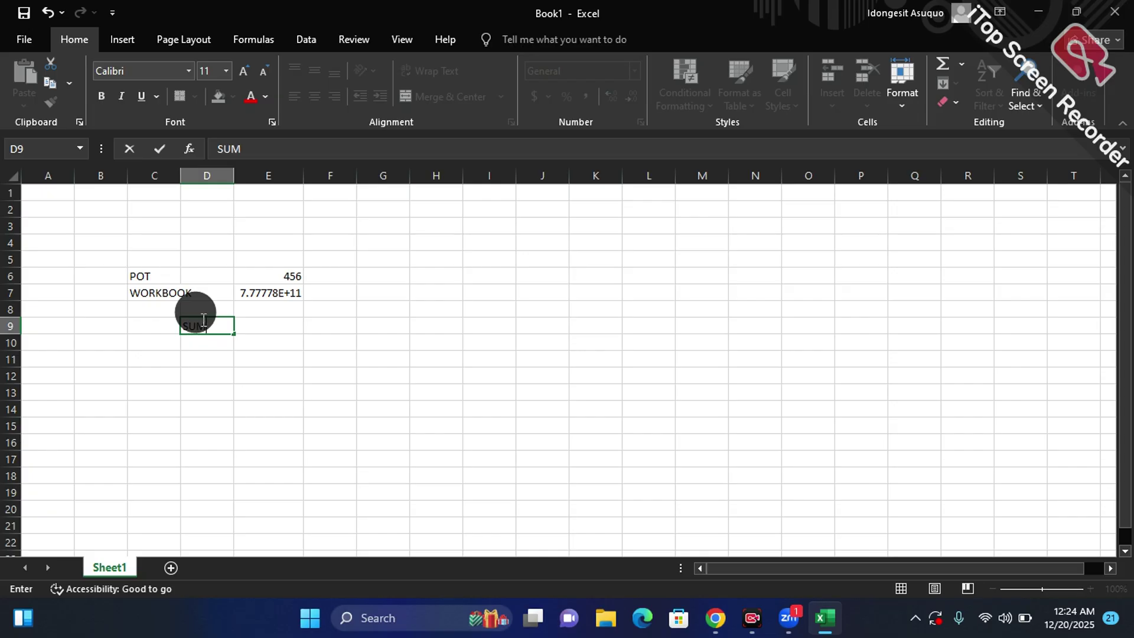
text((1,2)
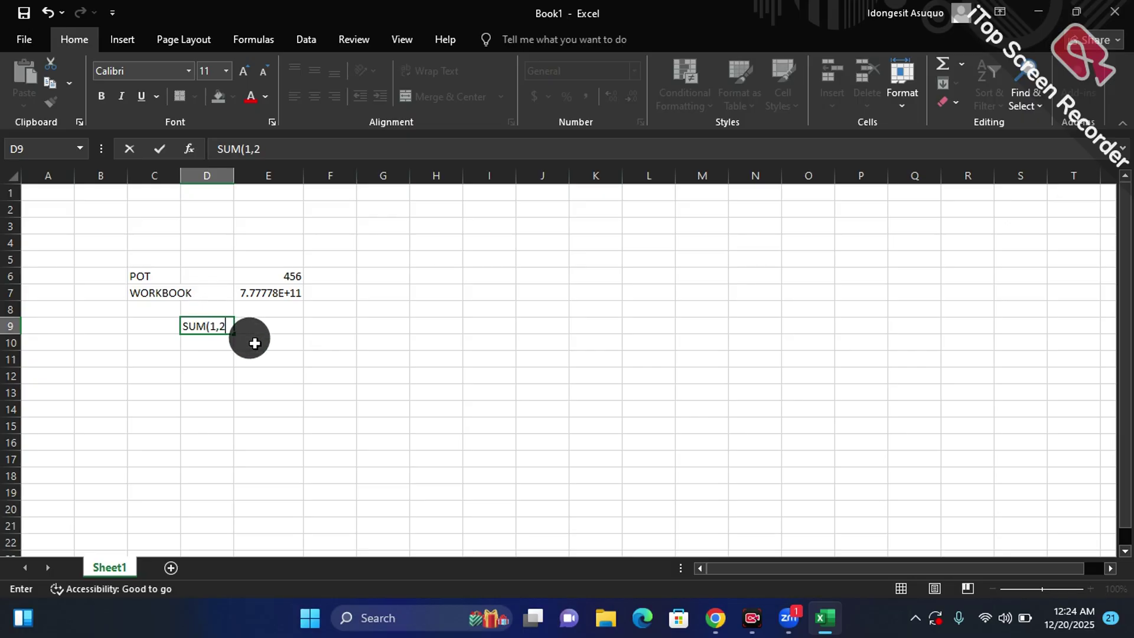
text())
click(260, 383)
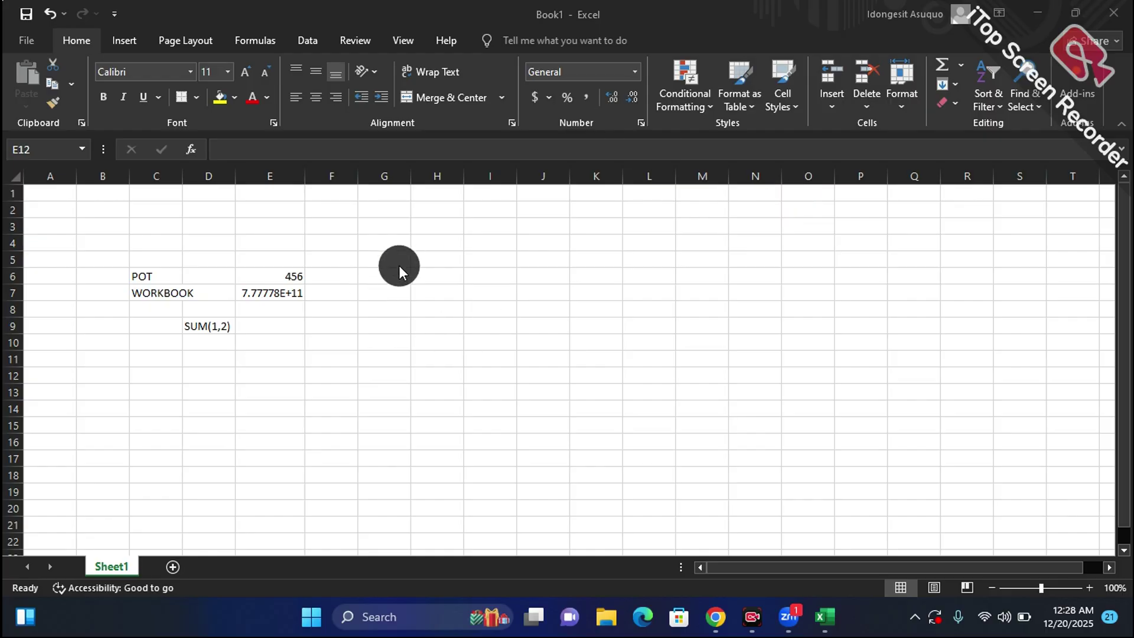
Enter 1+1 in cell G7 and confirm it is stored as text
click(387, 294)
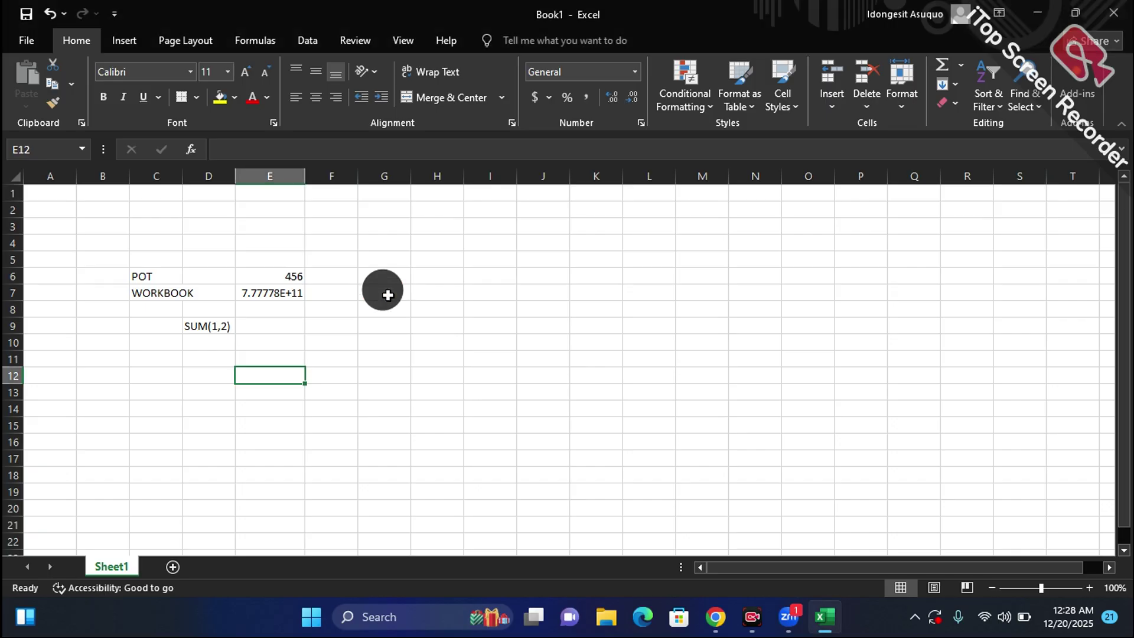
click(387, 295)
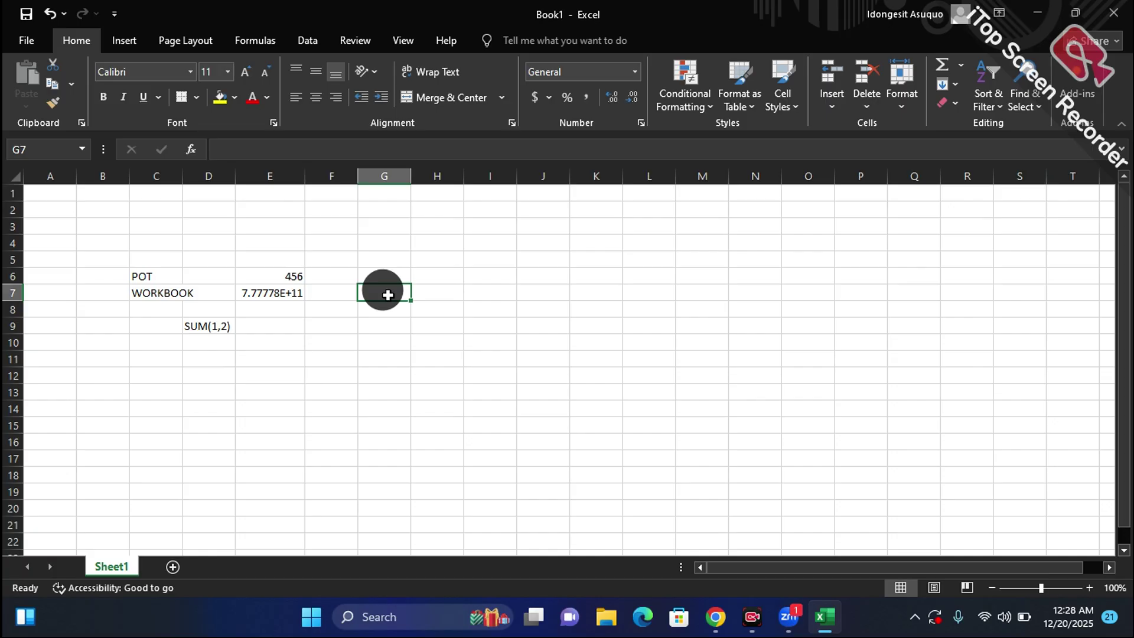
text(1)
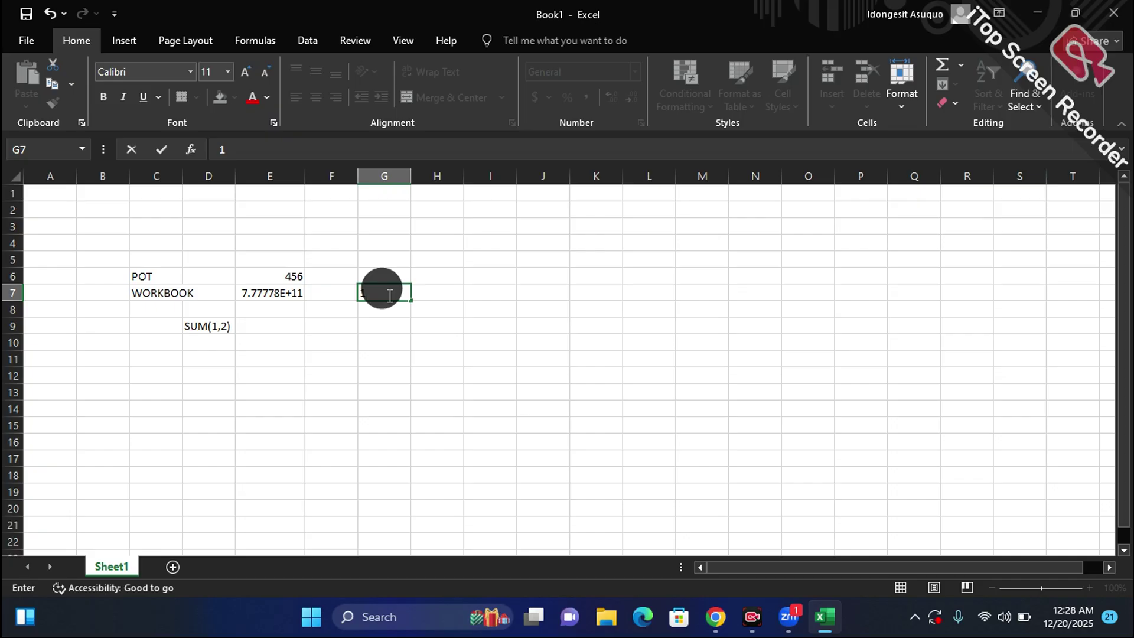
text(+1)
key(Return)
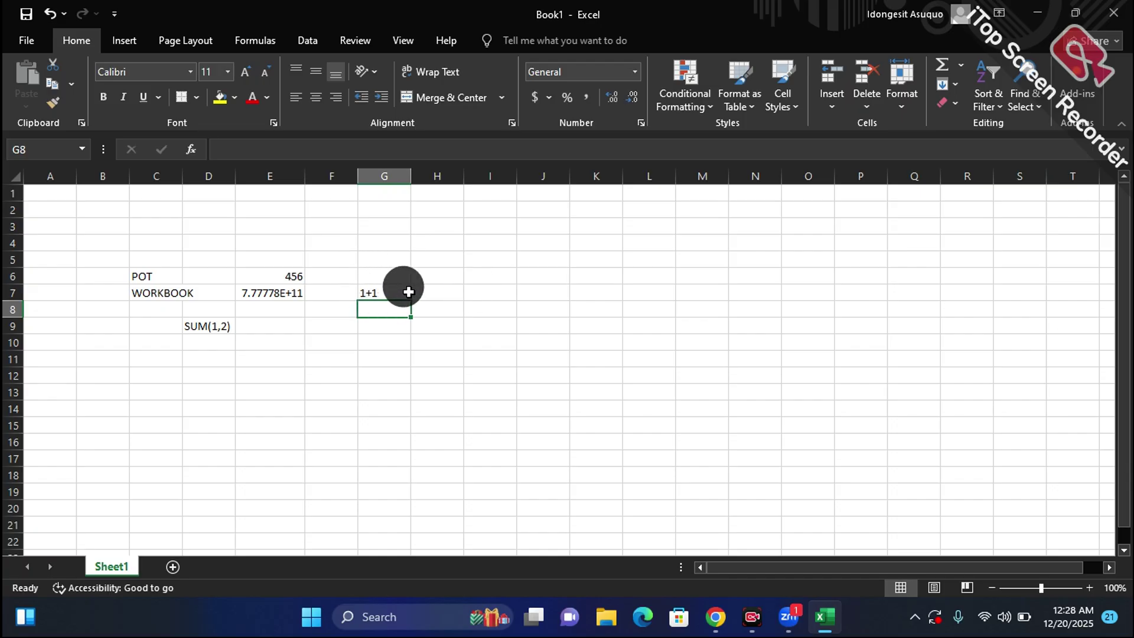
click(407, 293)
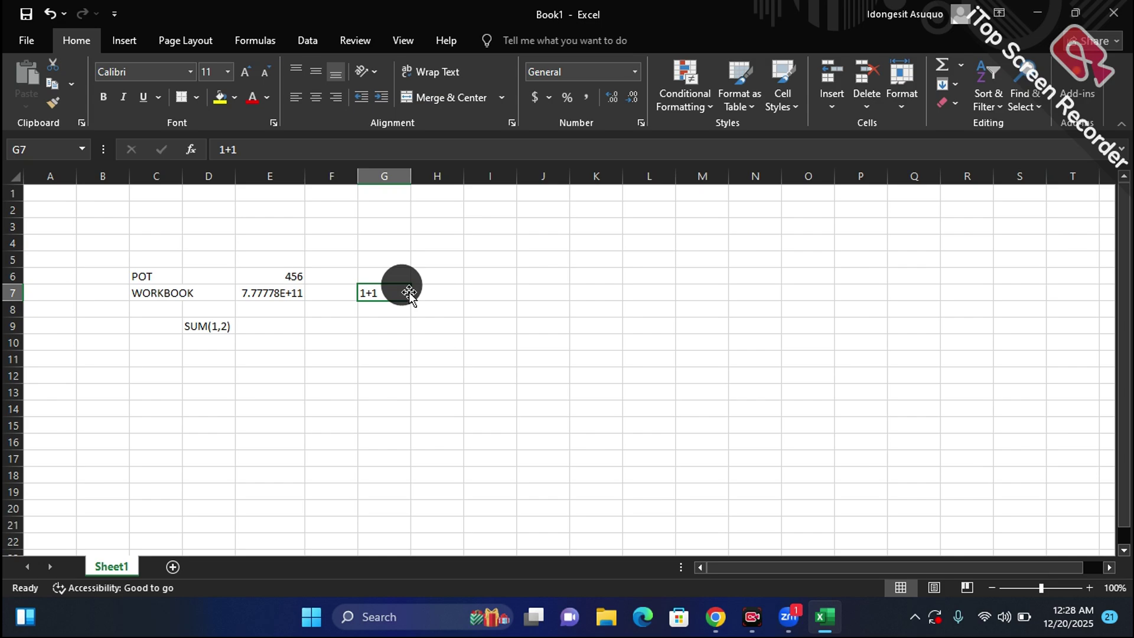
click(372, 308)
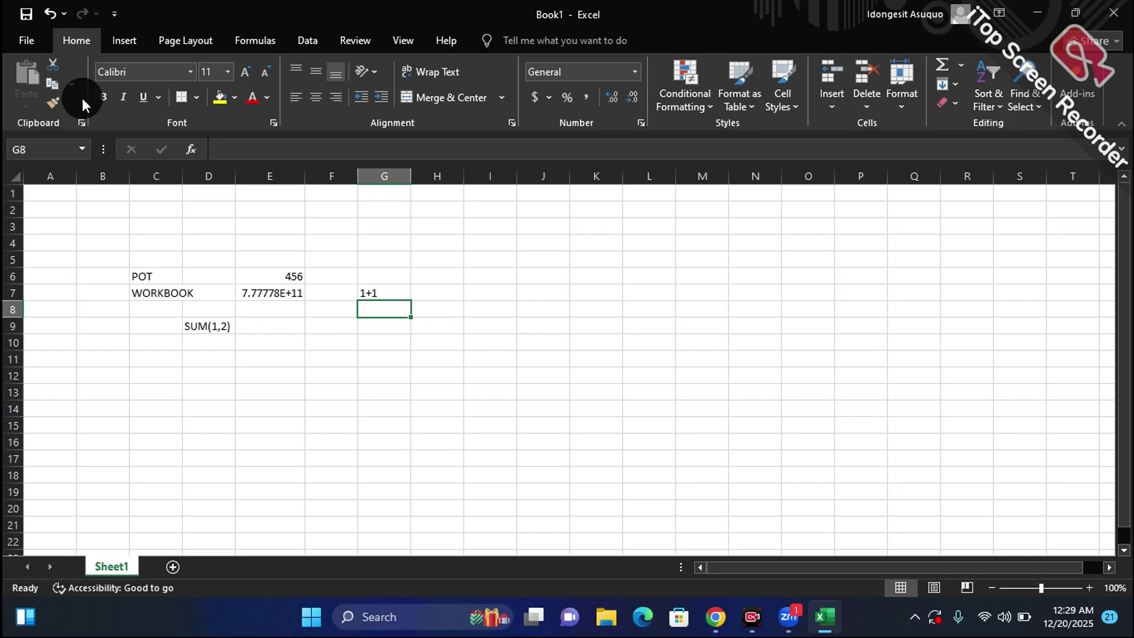
Change the save file name from Book1 to CLASS 1
click(23, 17)
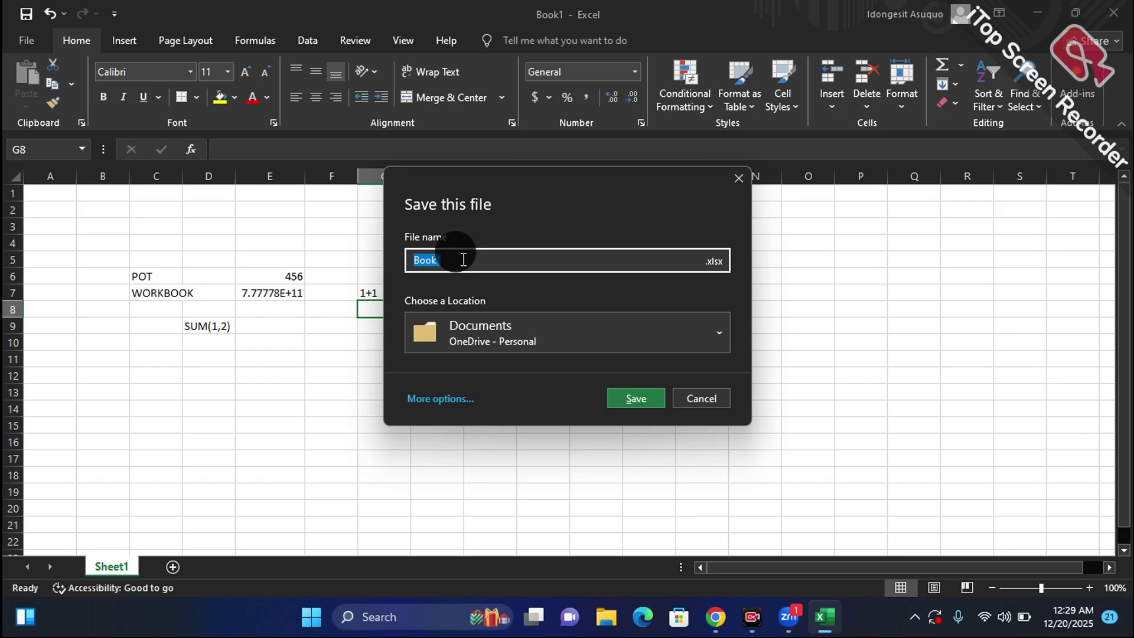
text(CLAS)
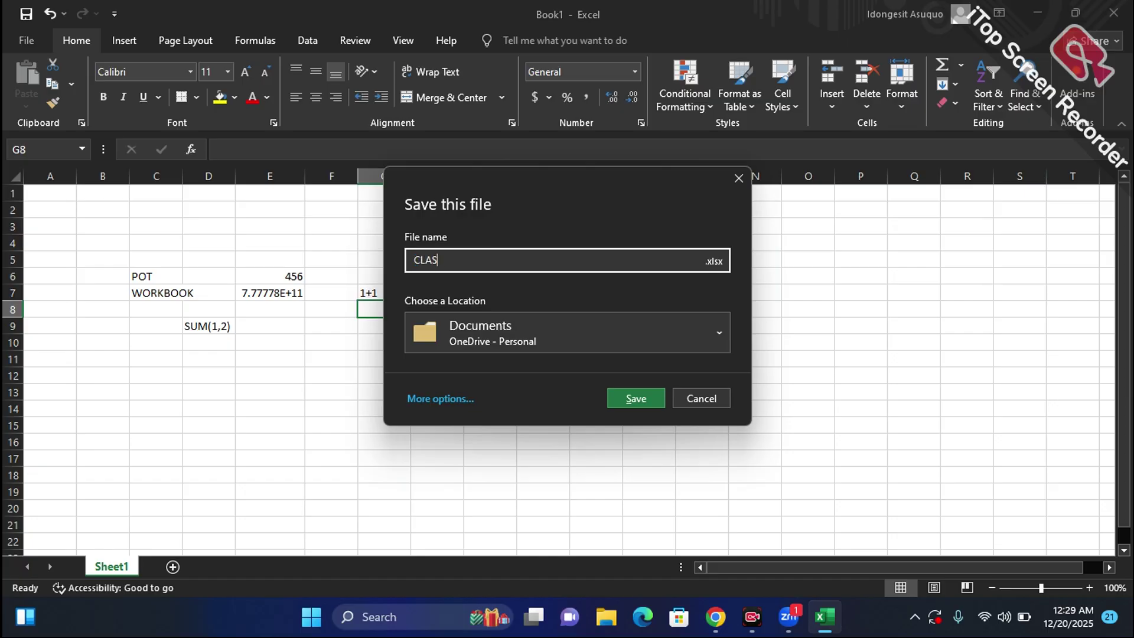
text(S1)
click(442, 259)
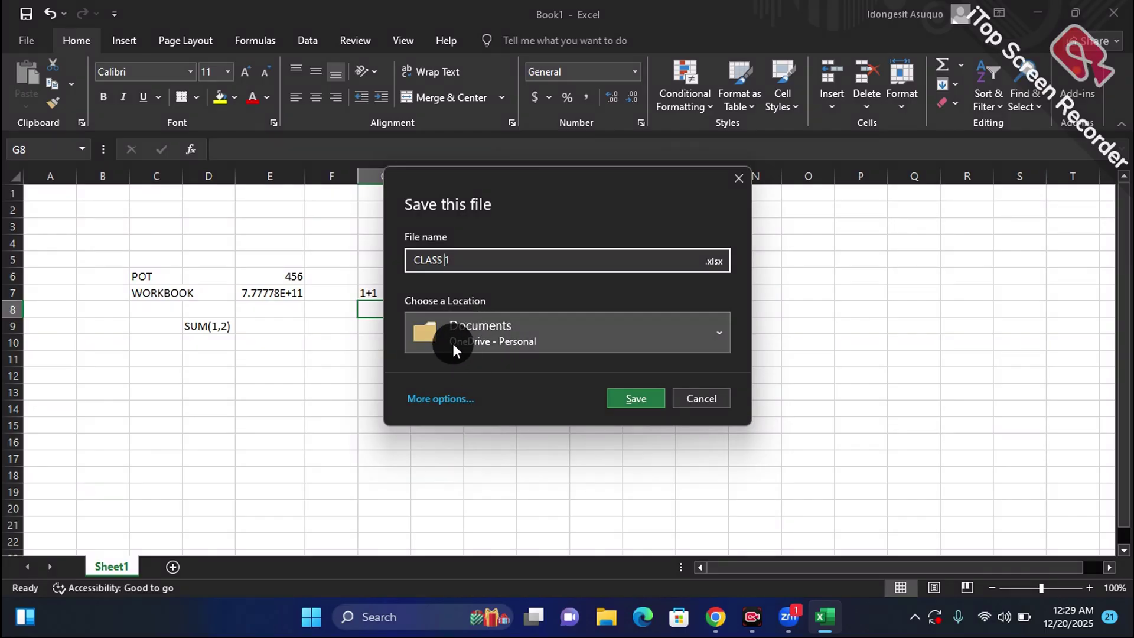
Save CLASS 1.xlsx to the local Documents folder on drive C instead of OneDrive
click(502, 342)
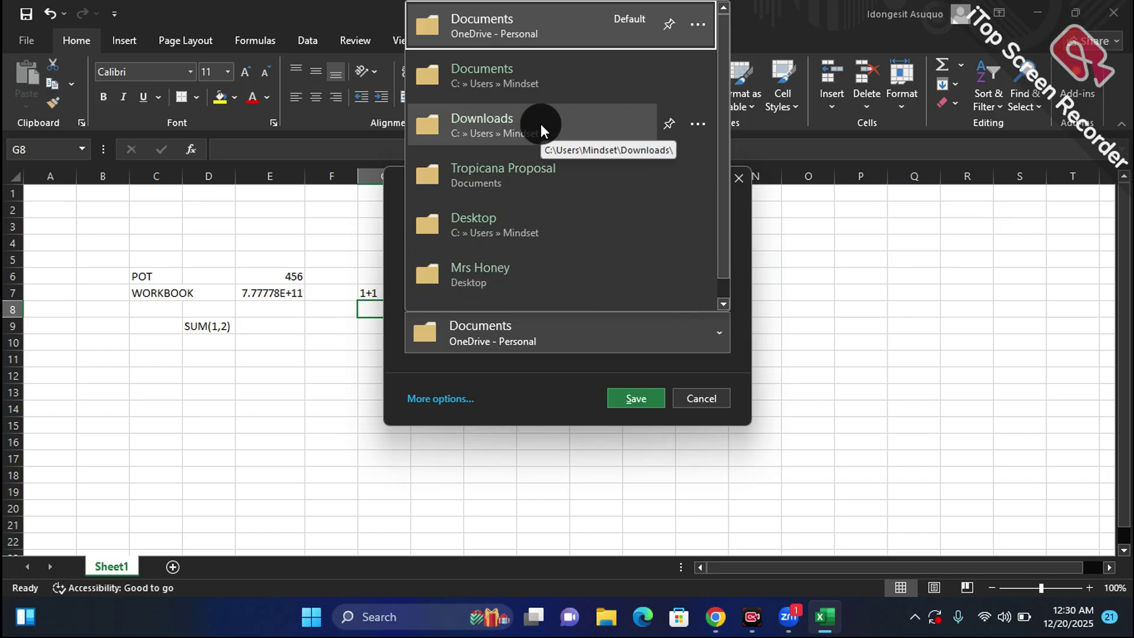
click(526, 72)
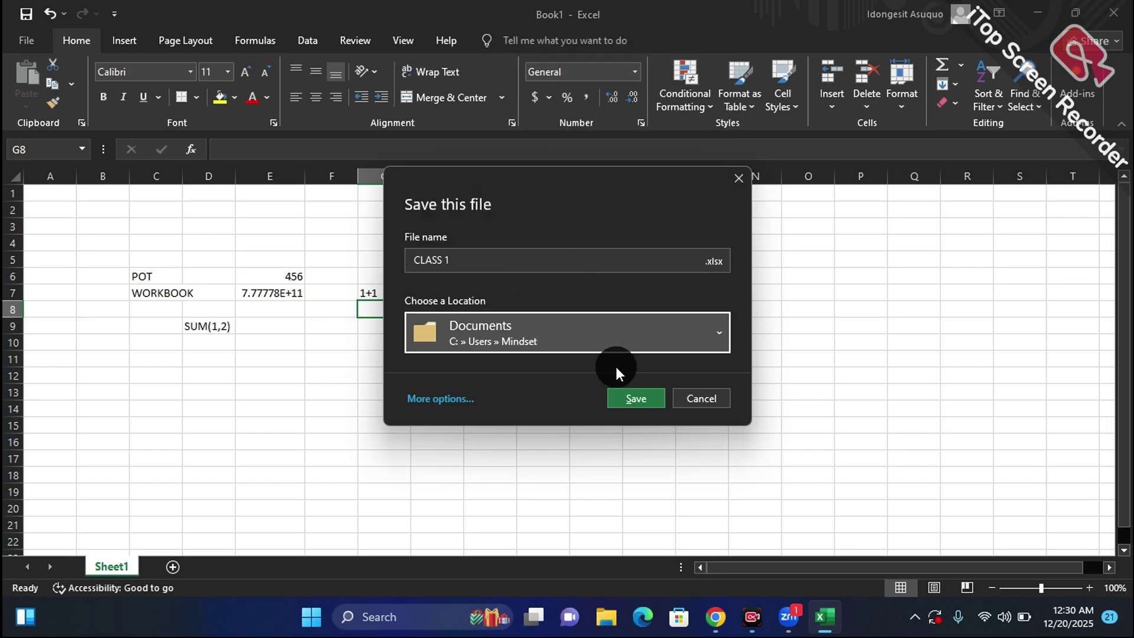
click(640, 396)
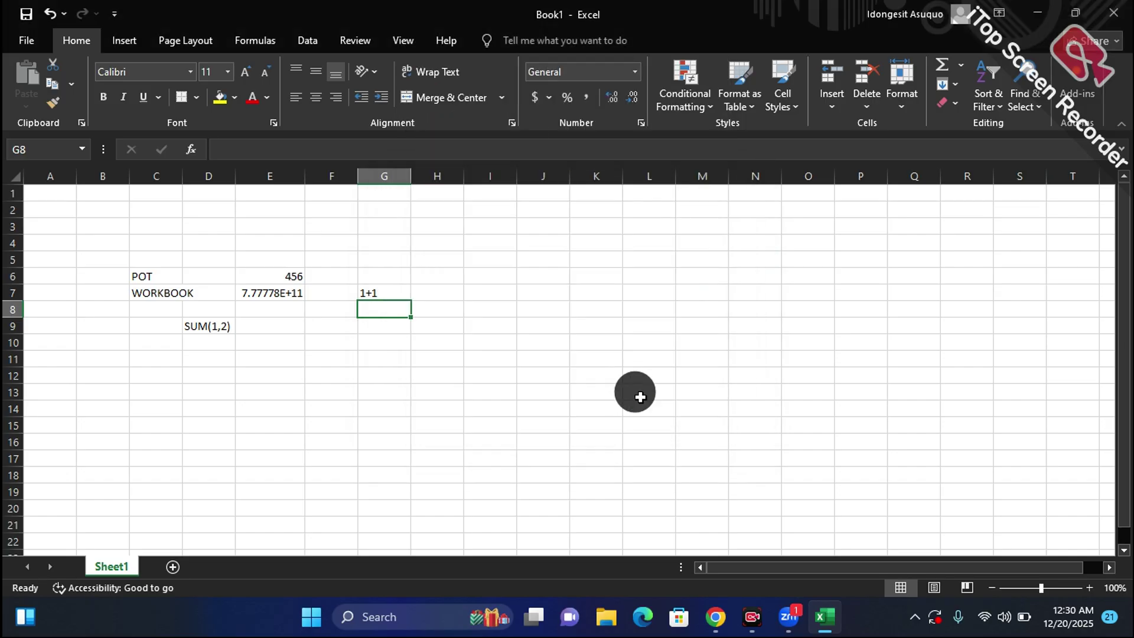